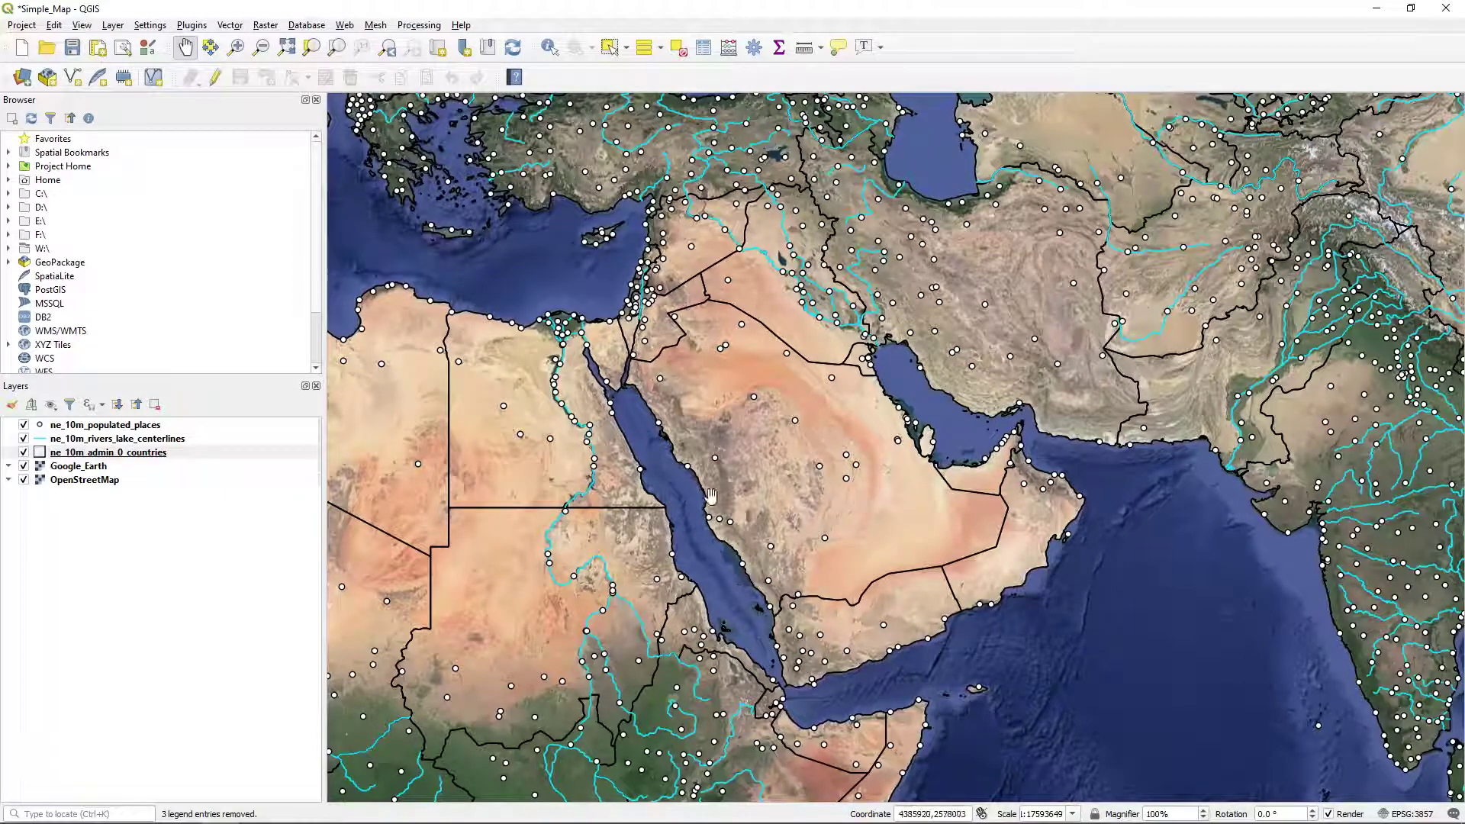
# - Uncheck ne_10m_populated_places, rivers, admin_0_countries and Google_Earth, leaving the OpenStreetMap basemap visible
pyautogui.click(23, 425)
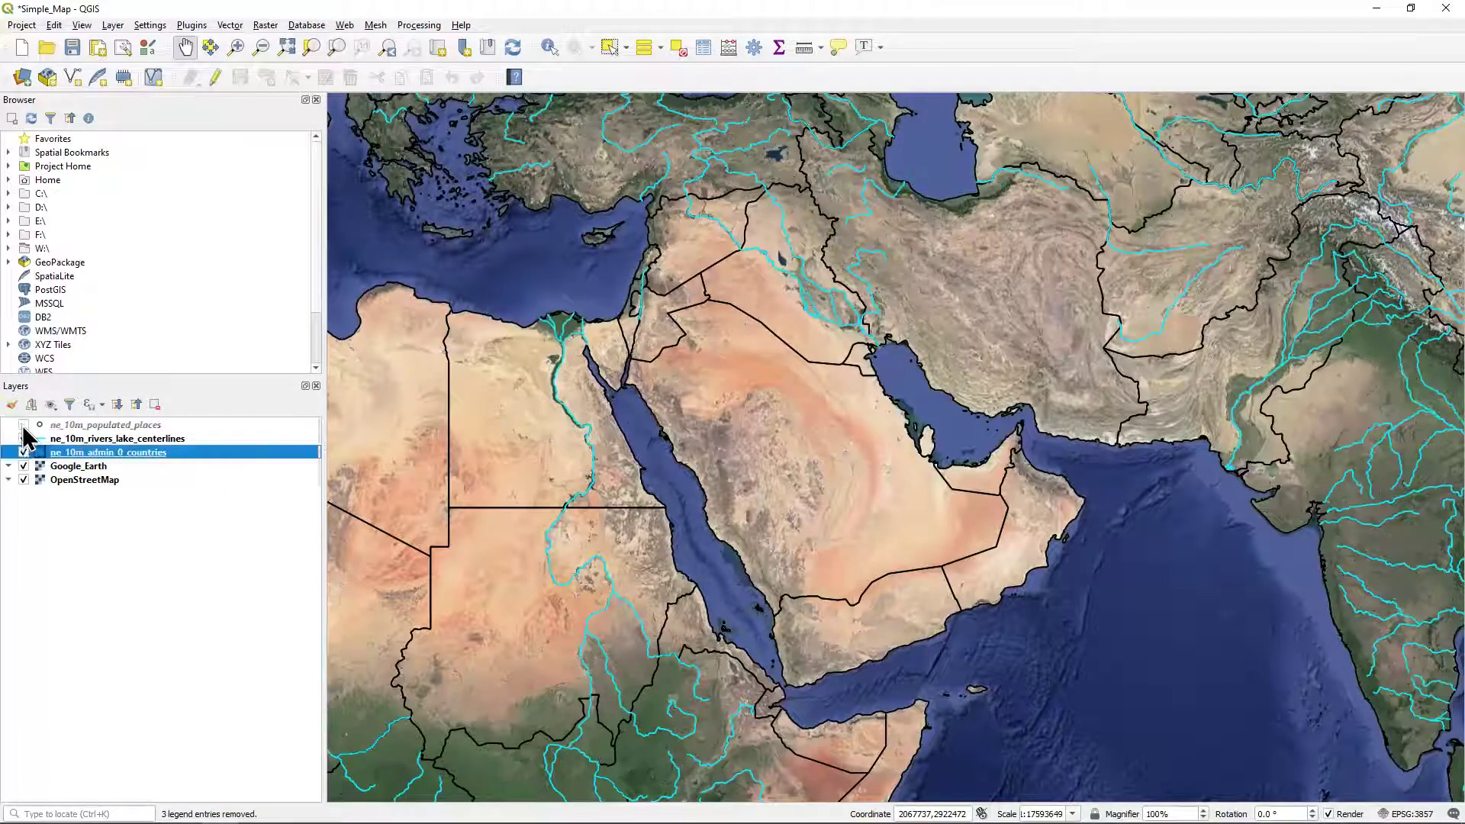
pyautogui.click(22, 453)
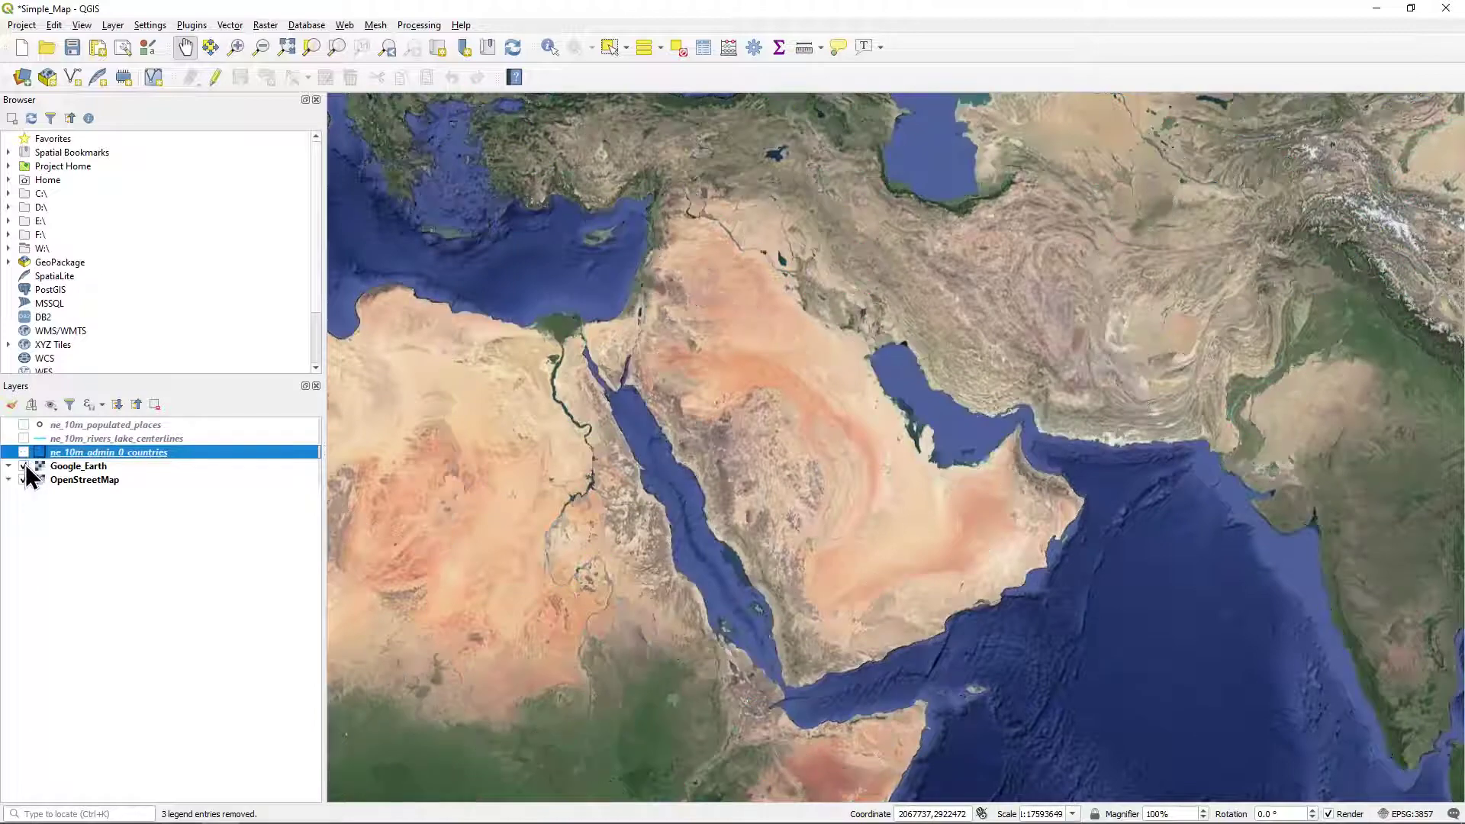
pyautogui.click(25, 466)
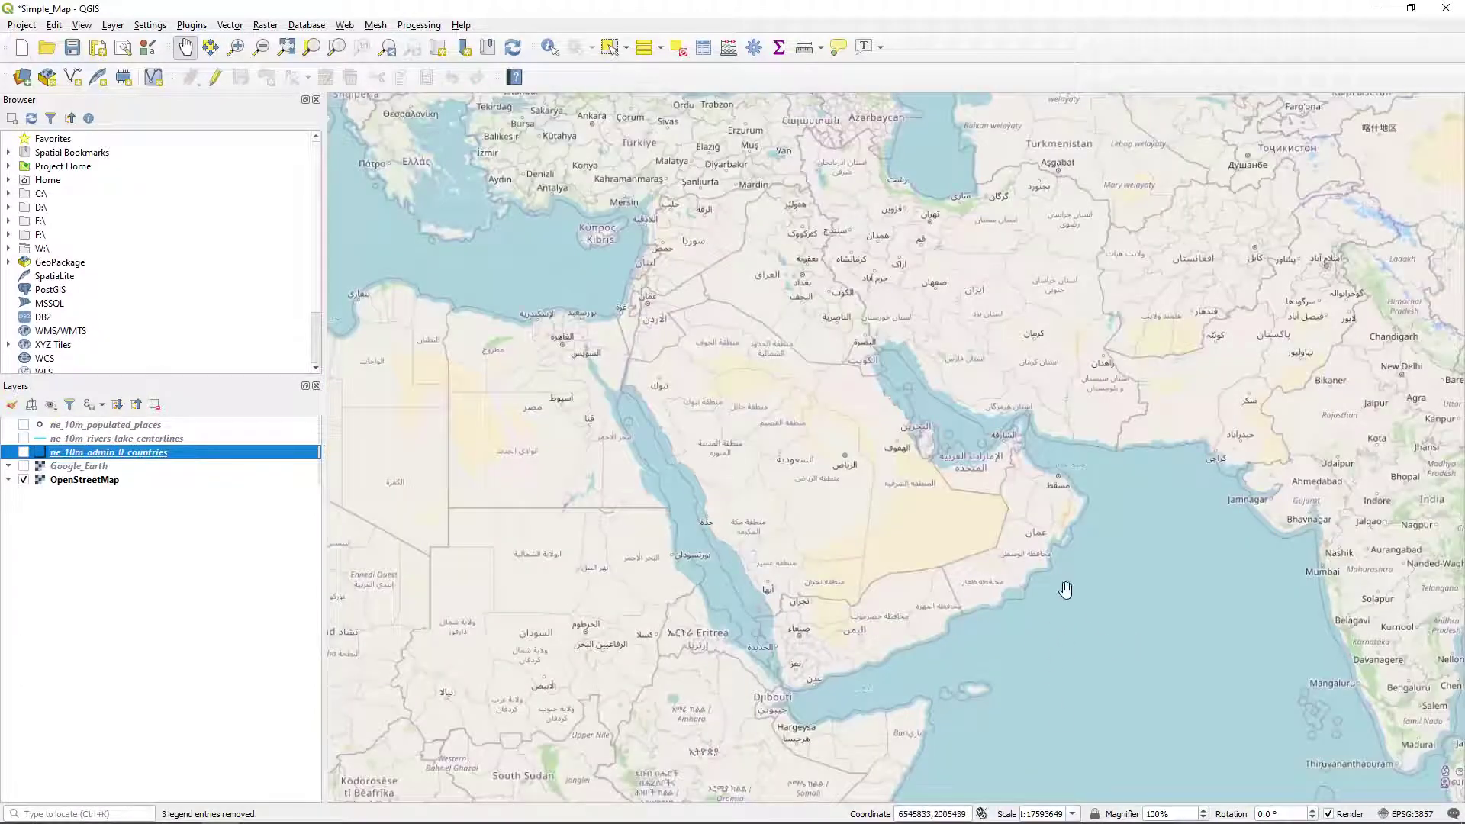
pyautogui.moveTo(1063, 588); pyautogui.dragTo(976, 589)
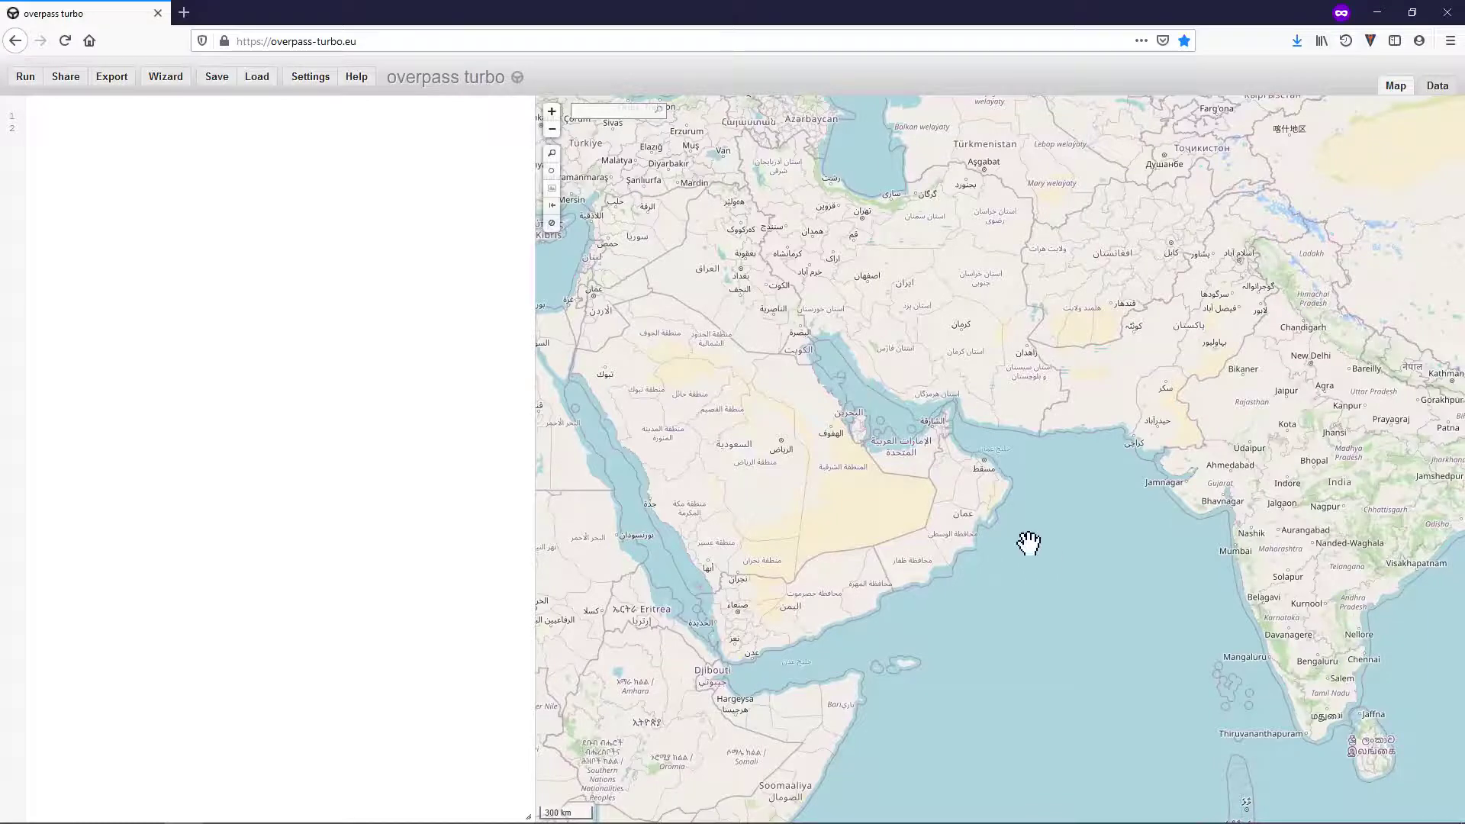
pyautogui.scroll(1, 974, 462)
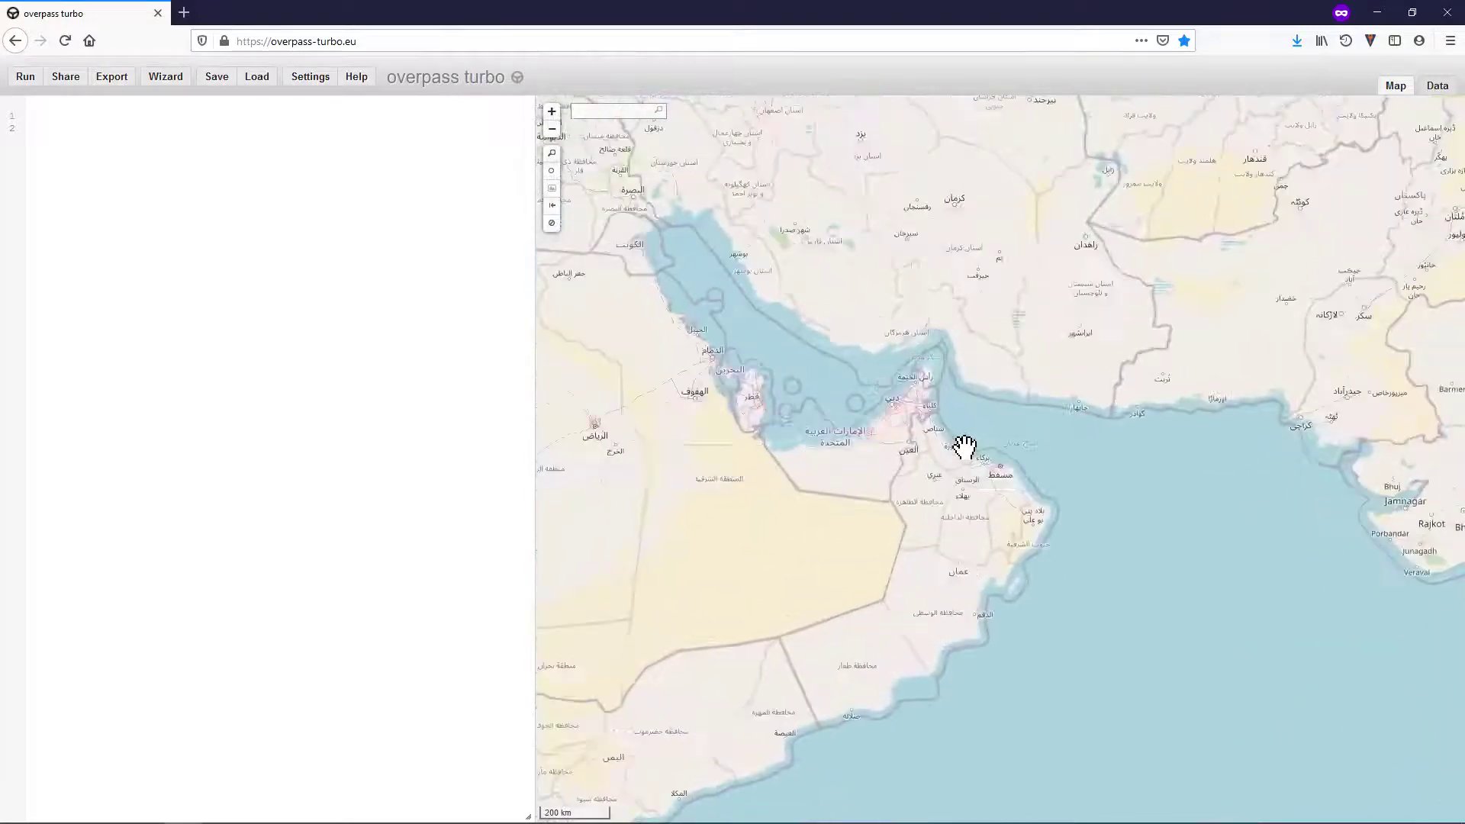
pyautogui.scroll(1, 961, 454)
pyautogui.scroll(1, 965, 461)
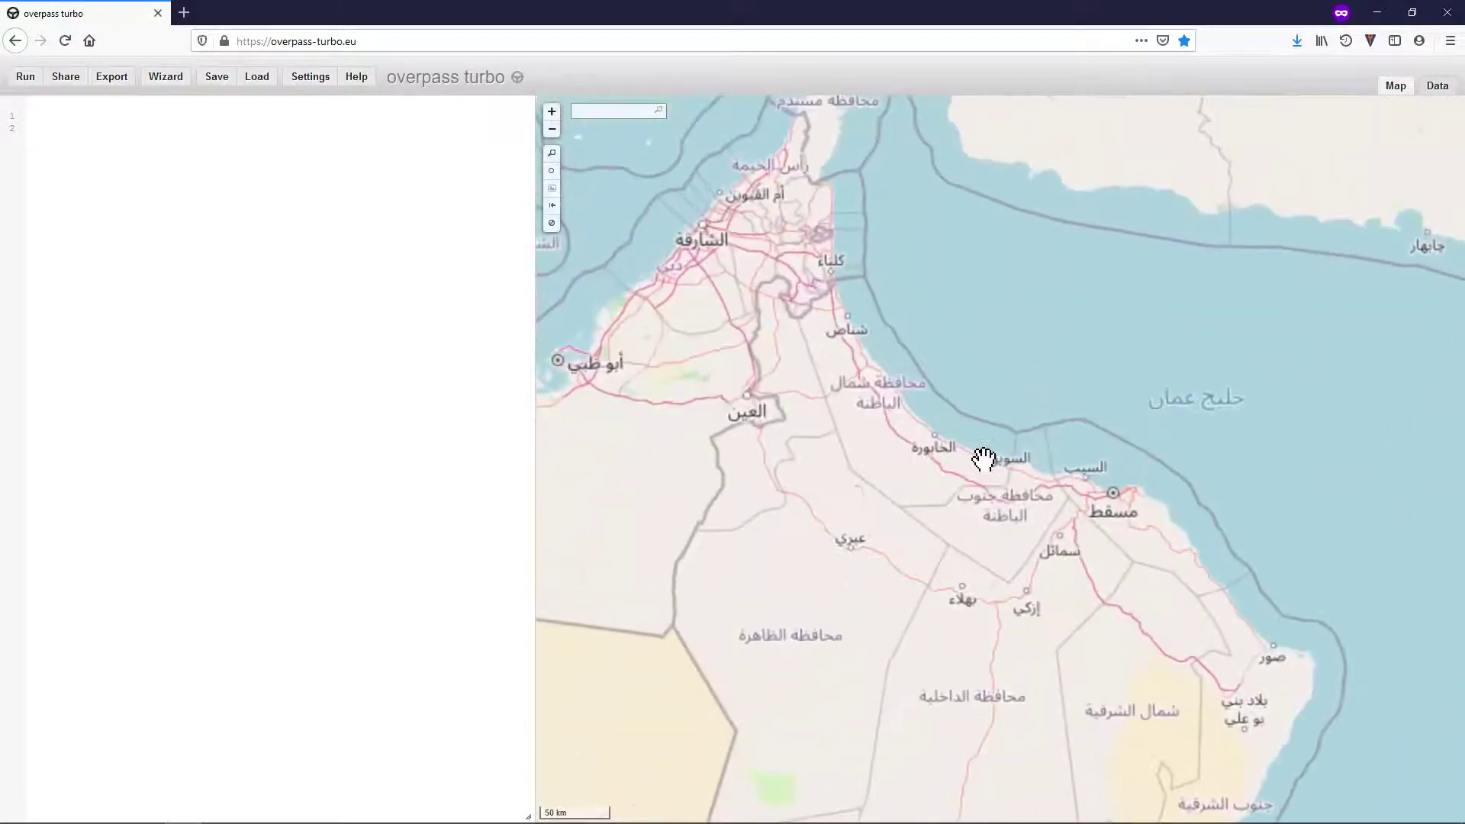
pyautogui.scroll(1, 981, 467)
pyautogui.scroll(1, 991, 463)
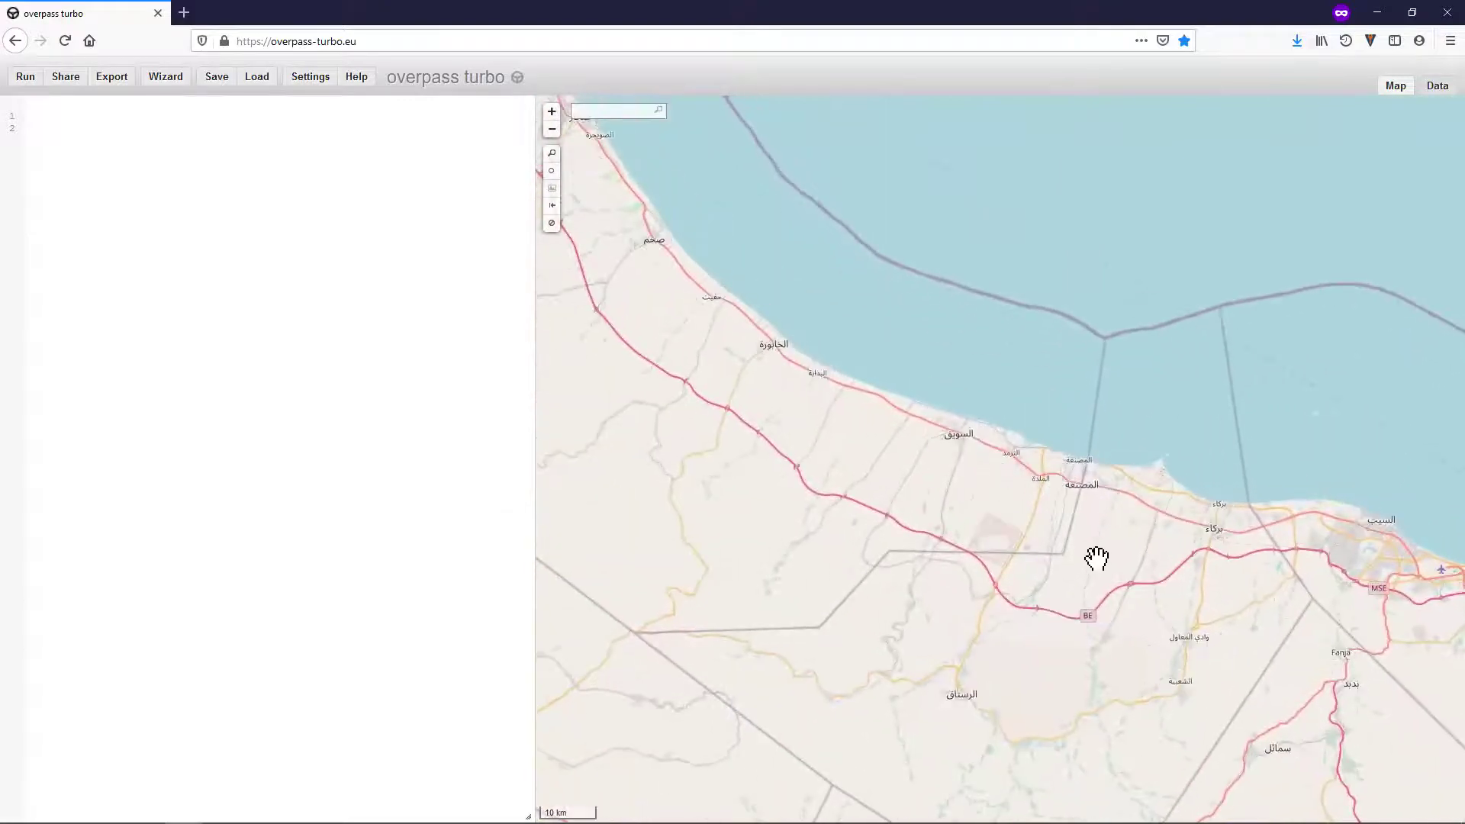
pyautogui.scroll(2, 982, 661)
# - Pan the Overpass Turbo map upward over northern Oman
pyautogui.moveTo(974, 646); pyautogui.dragTo(975, 539)
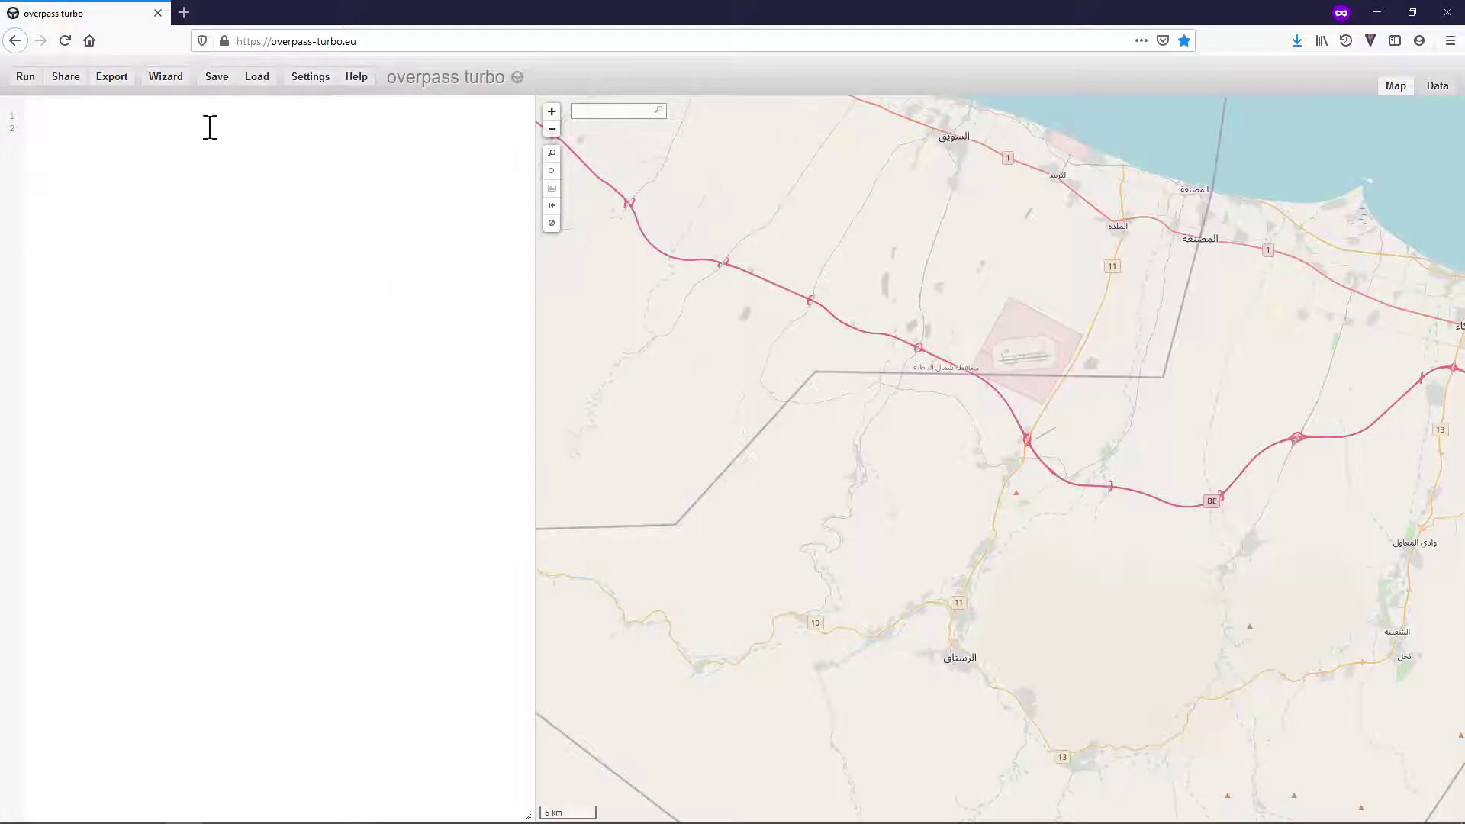
# - Run a wizard query for 'village', loading 228 village points, and review their data
pyautogui.click(167, 77)
pyautogui.click(644, 389)
pyautogui.write('village')
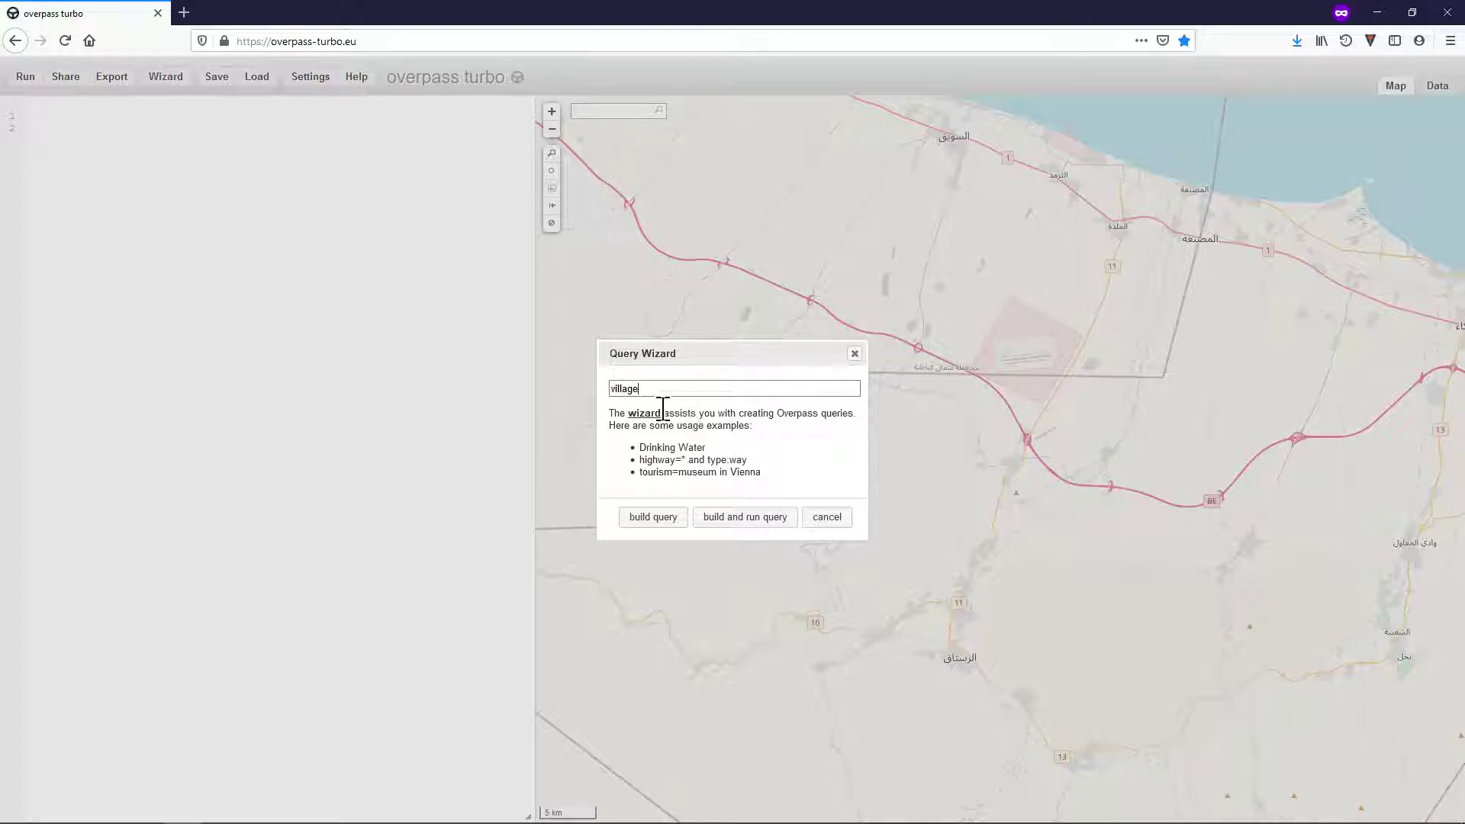
pyautogui.click(790, 531)
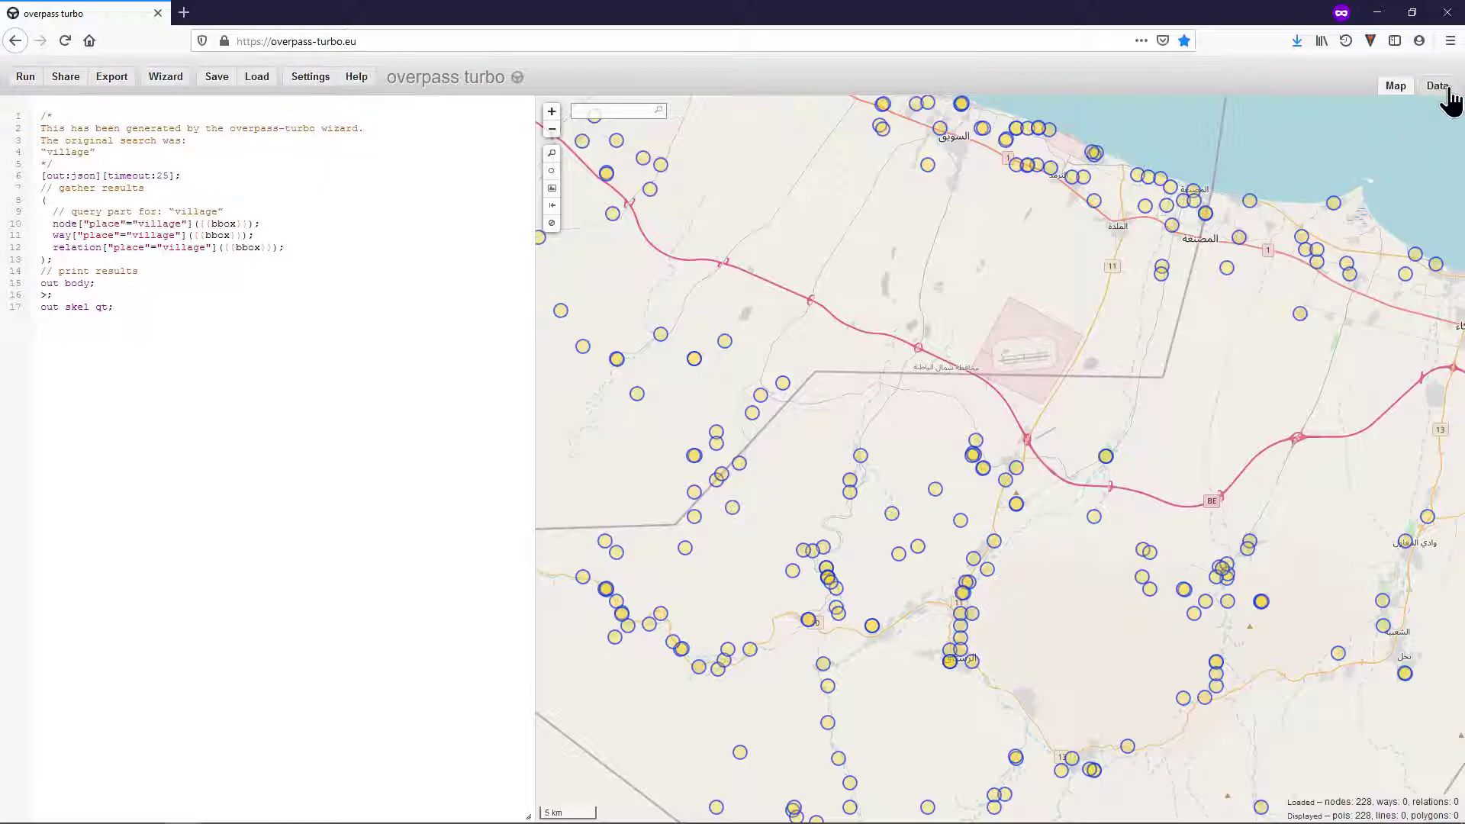
pyautogui.click(1444, 90)
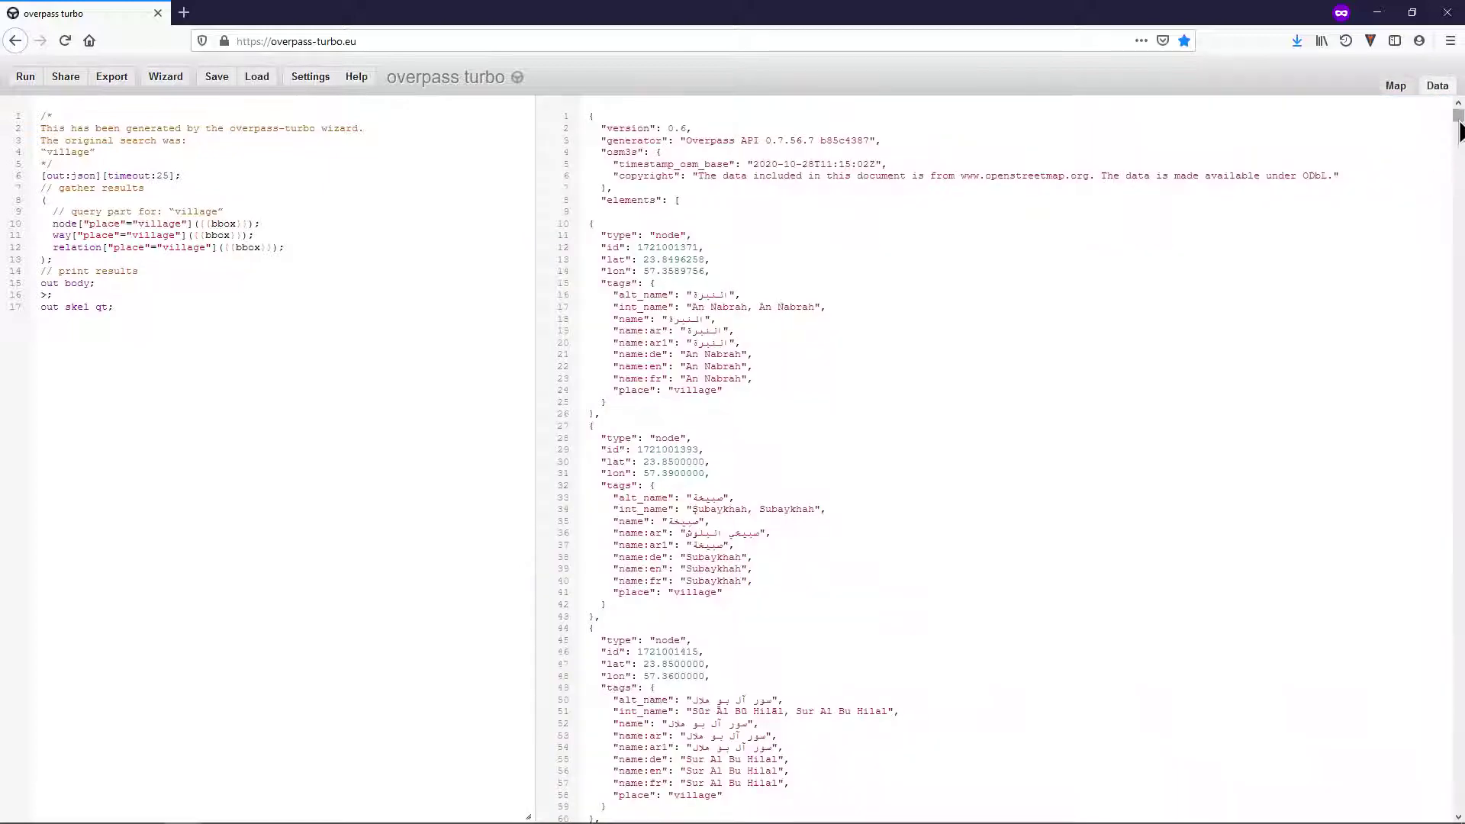
pyautogui.moveTo(1461, 122)
pyautogui.mouseDown()
pyautogui.moveTo(1456, 717)
pyautogui.moveTo(1458, 115)
pyautogui.mouseUp()
pyautogui.click(1395, 88)
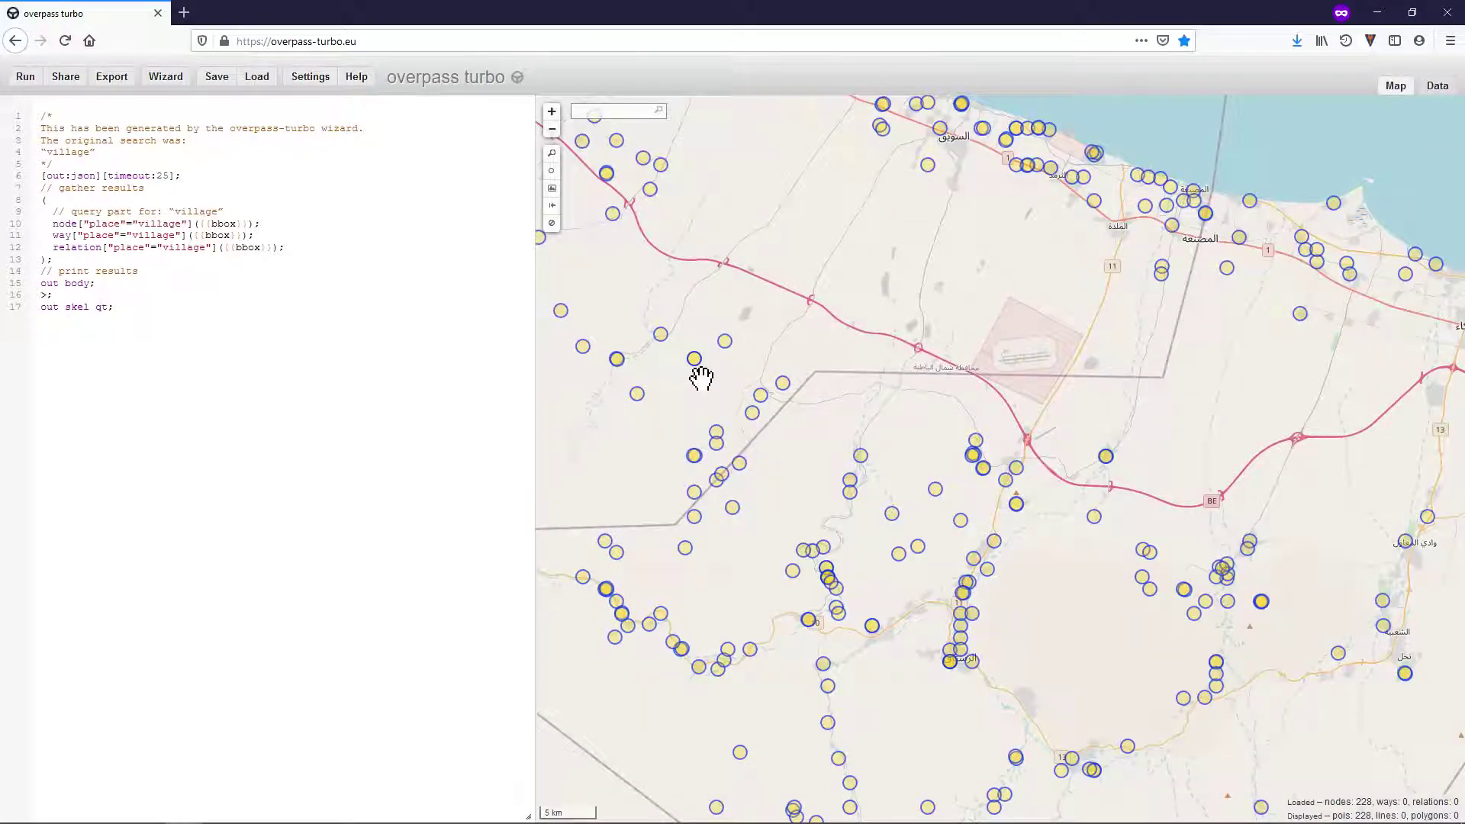
# - Run wizard queries for 'road' and then 'restaurant', ending with 12 restaurant points
pyautogui.click(153, 80)
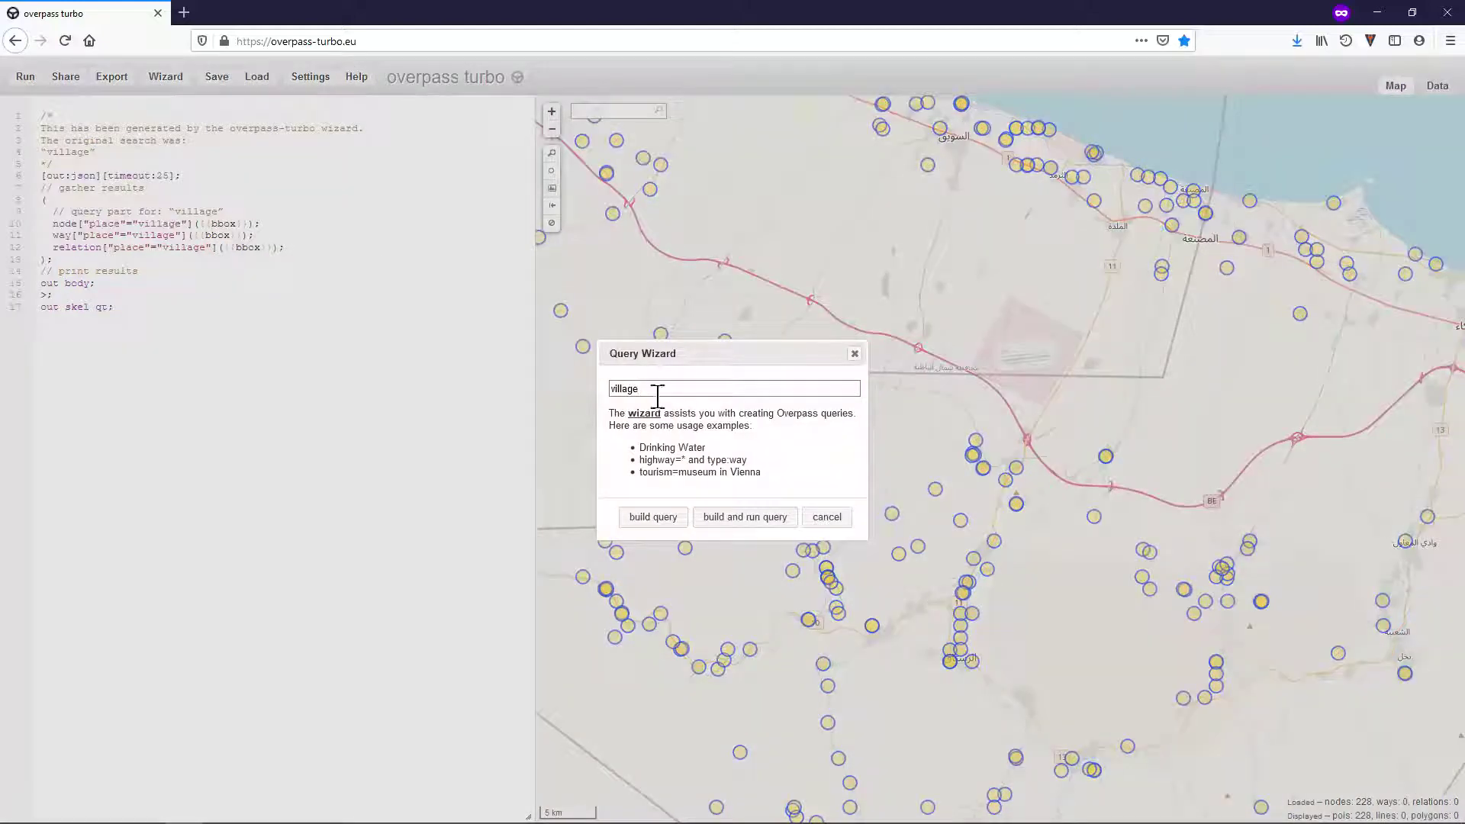
pyautogui.hotkey('ctrl', 'a')
pyautogui.write('r')
pyautogui.click(745, 521)
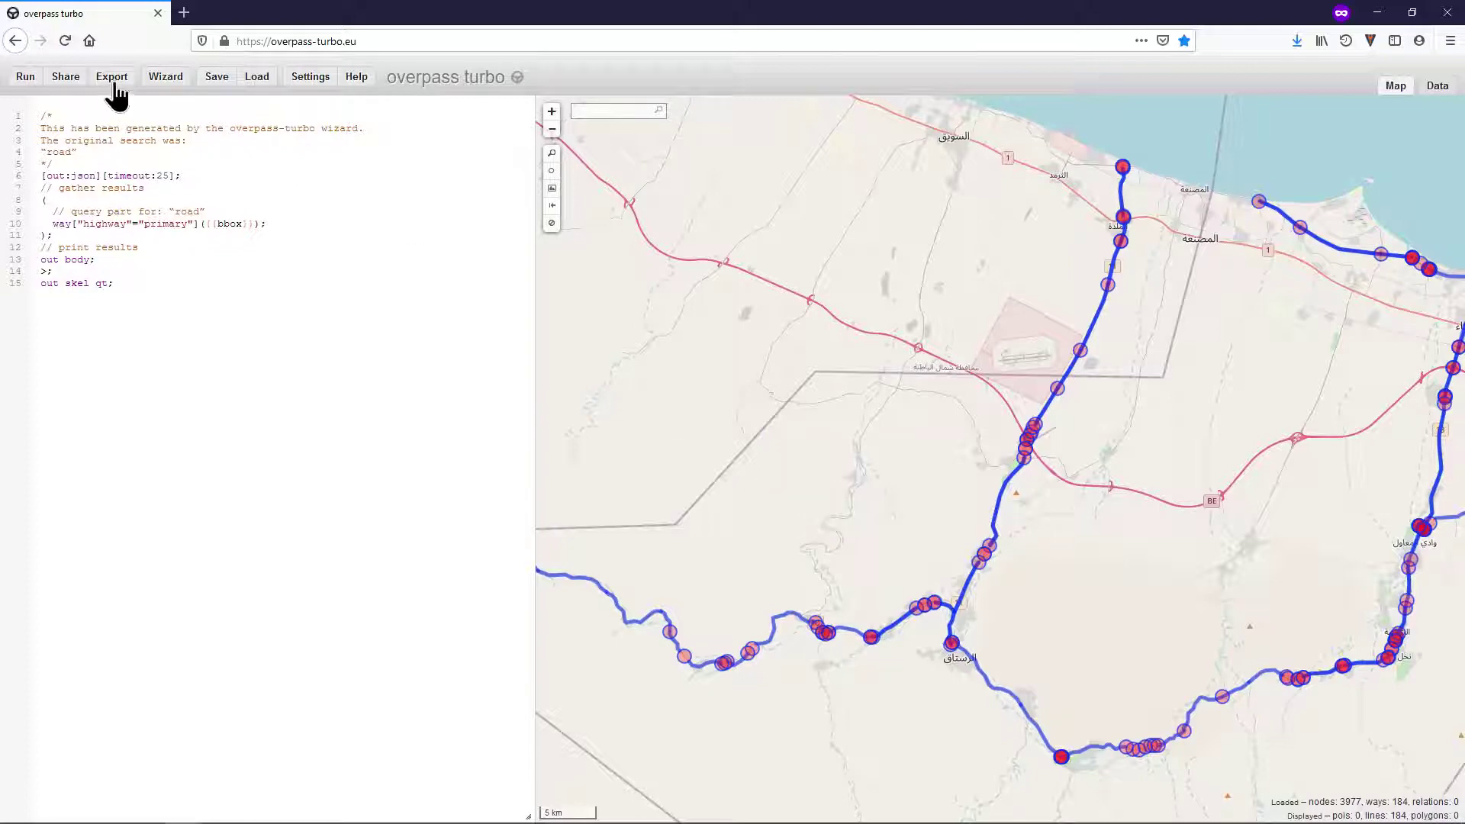
pyautogui.click(161, 80)
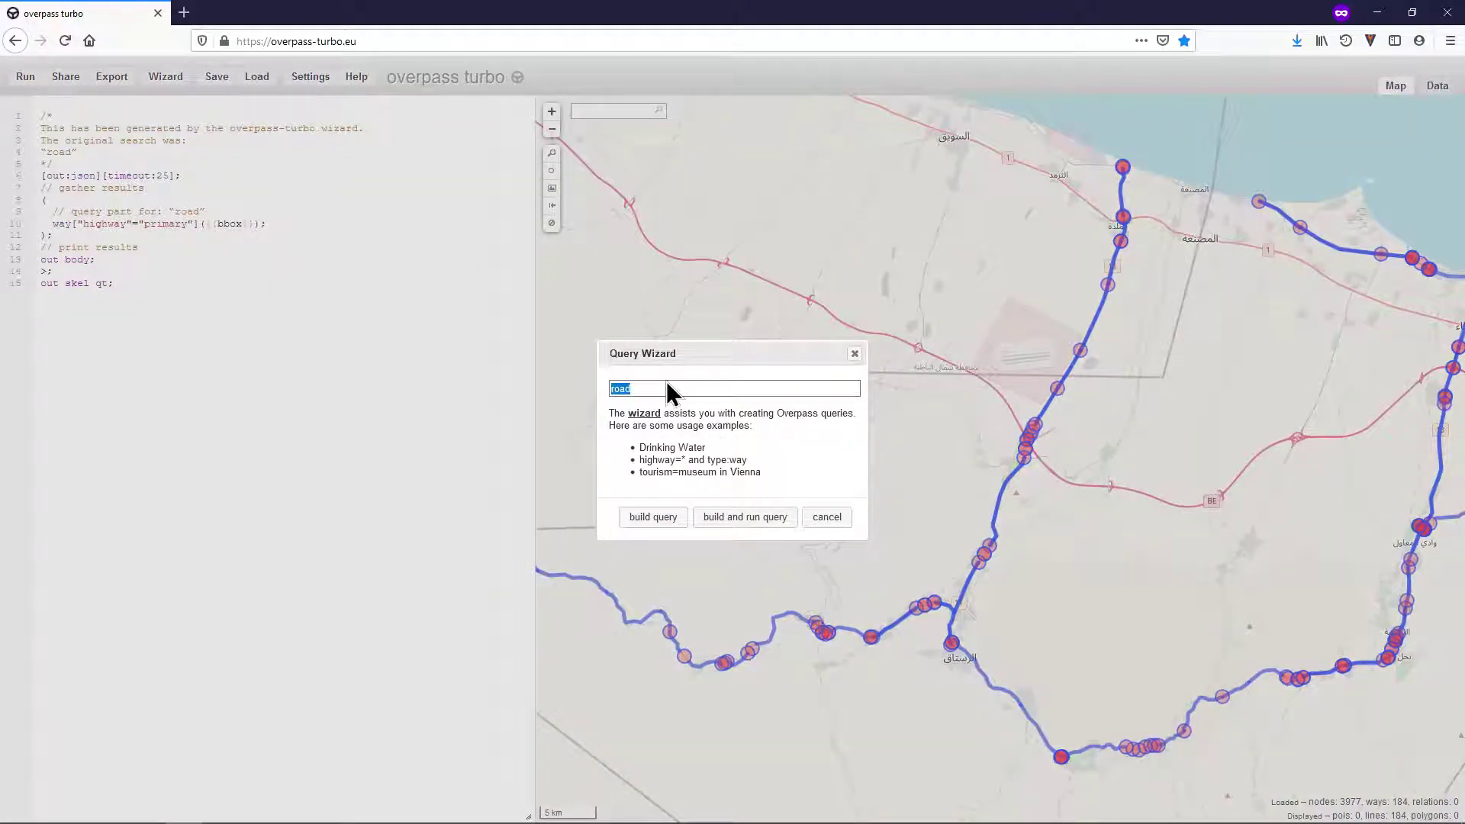
pyautogui.write('restaurant')
pyautogui.click(738, 518)
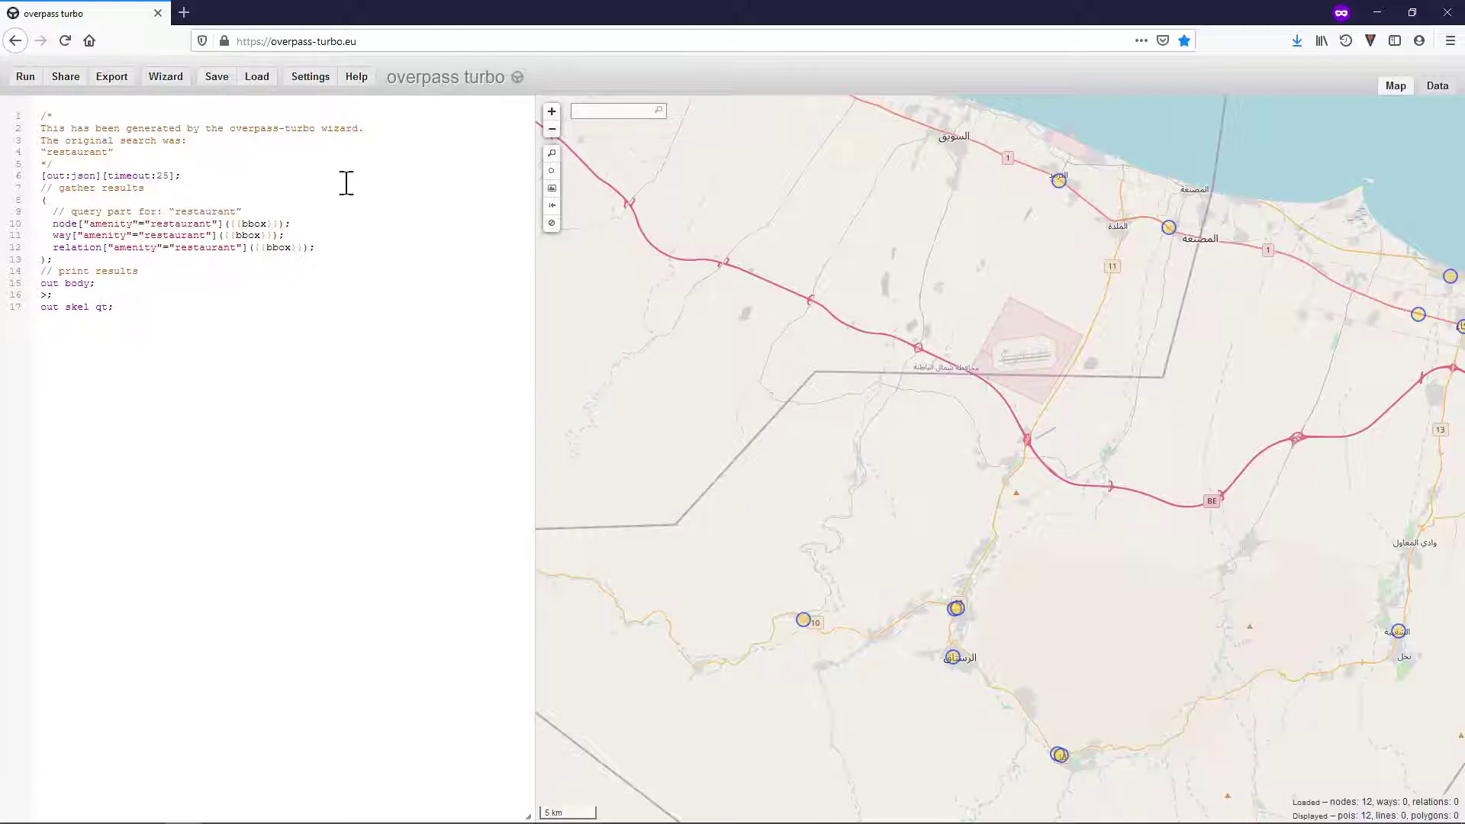
# - Run a wizard query for 'historic site', loading 15 points and 22 polygons
pyautogui.click(165, 77)
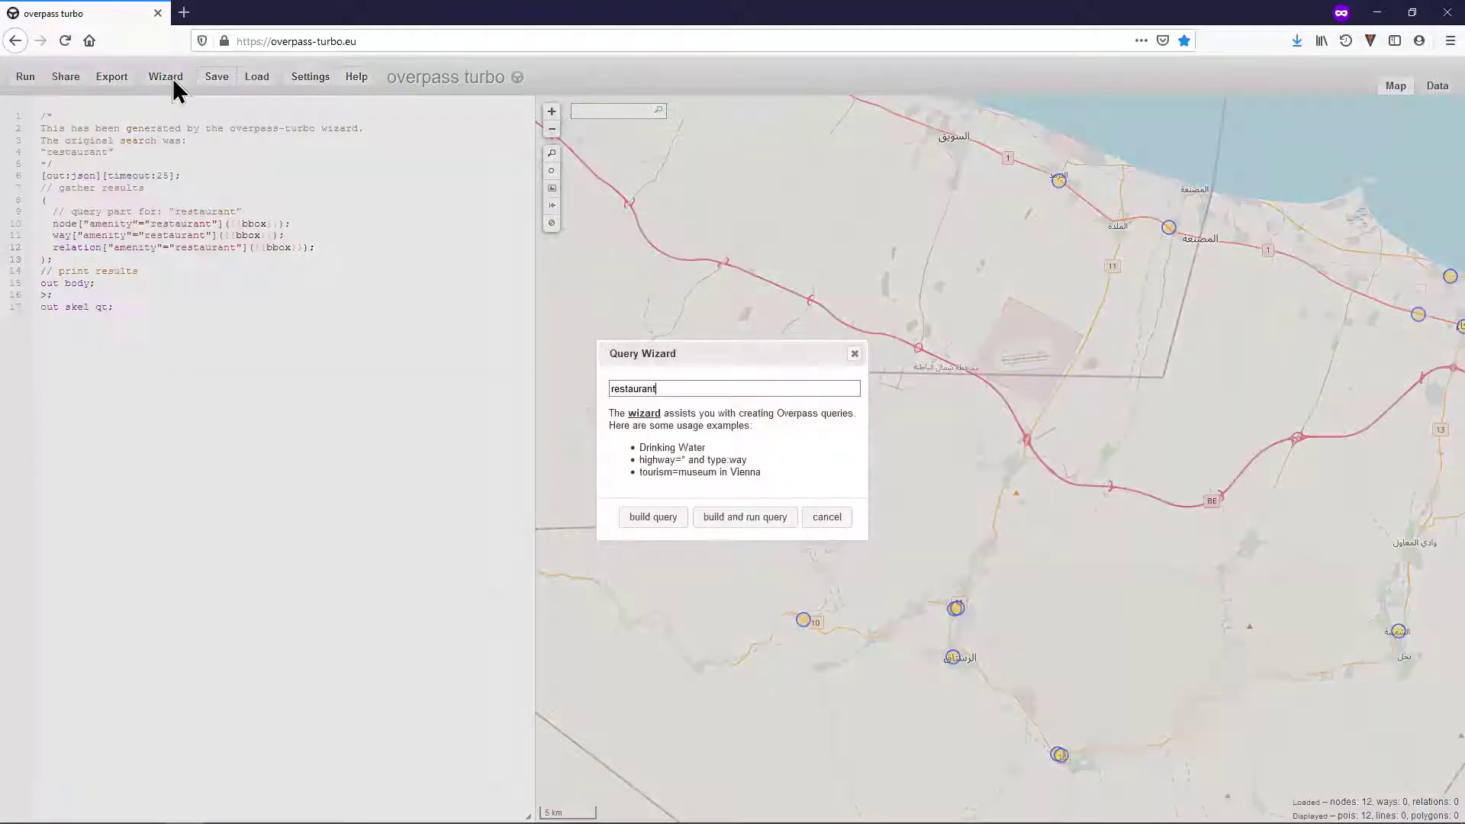
pyautogui.moveTo(680, 388); pyautogui.dragTo(557, 374)
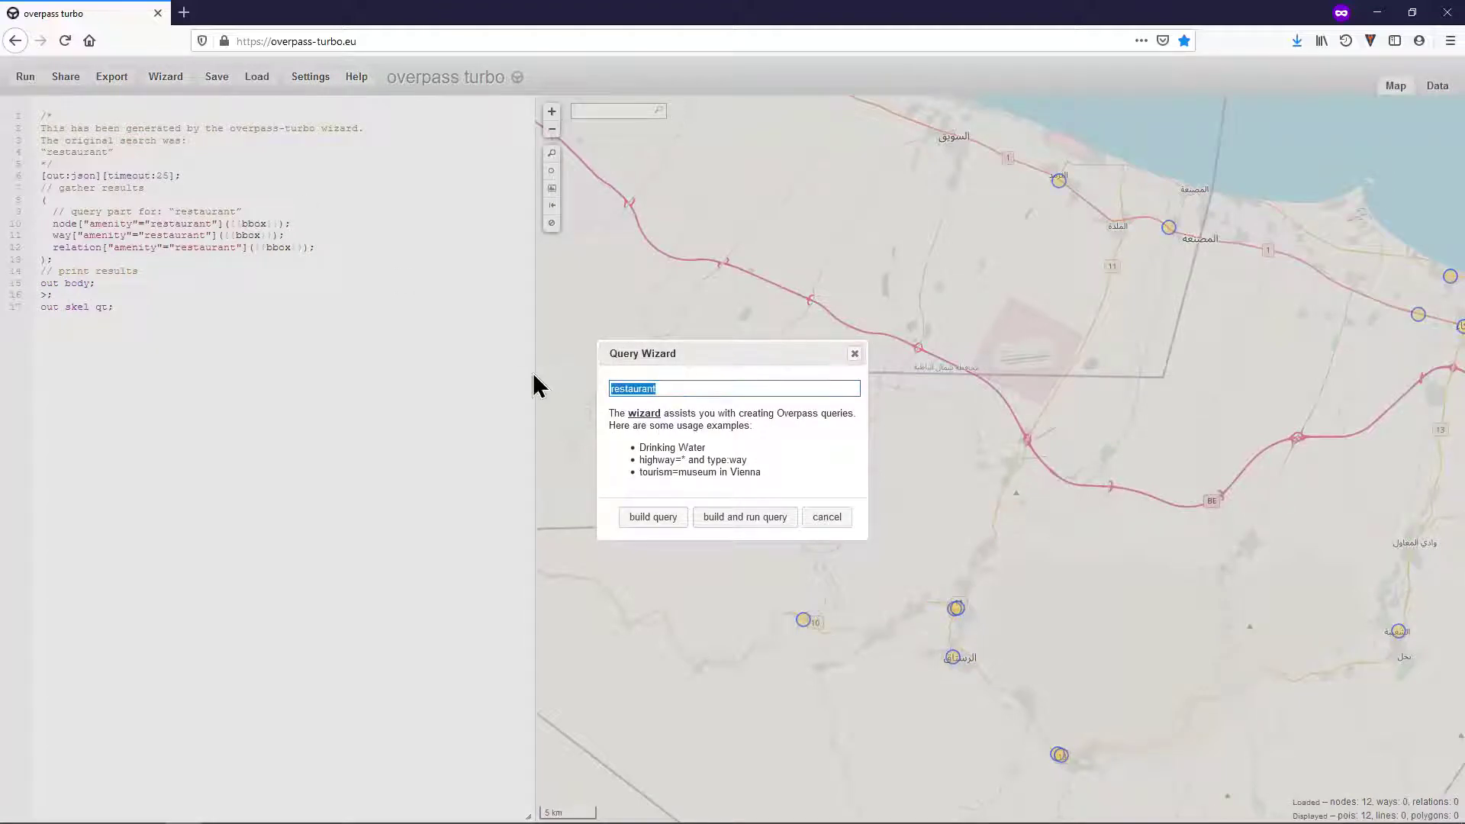
pyautogui.write('historic site')
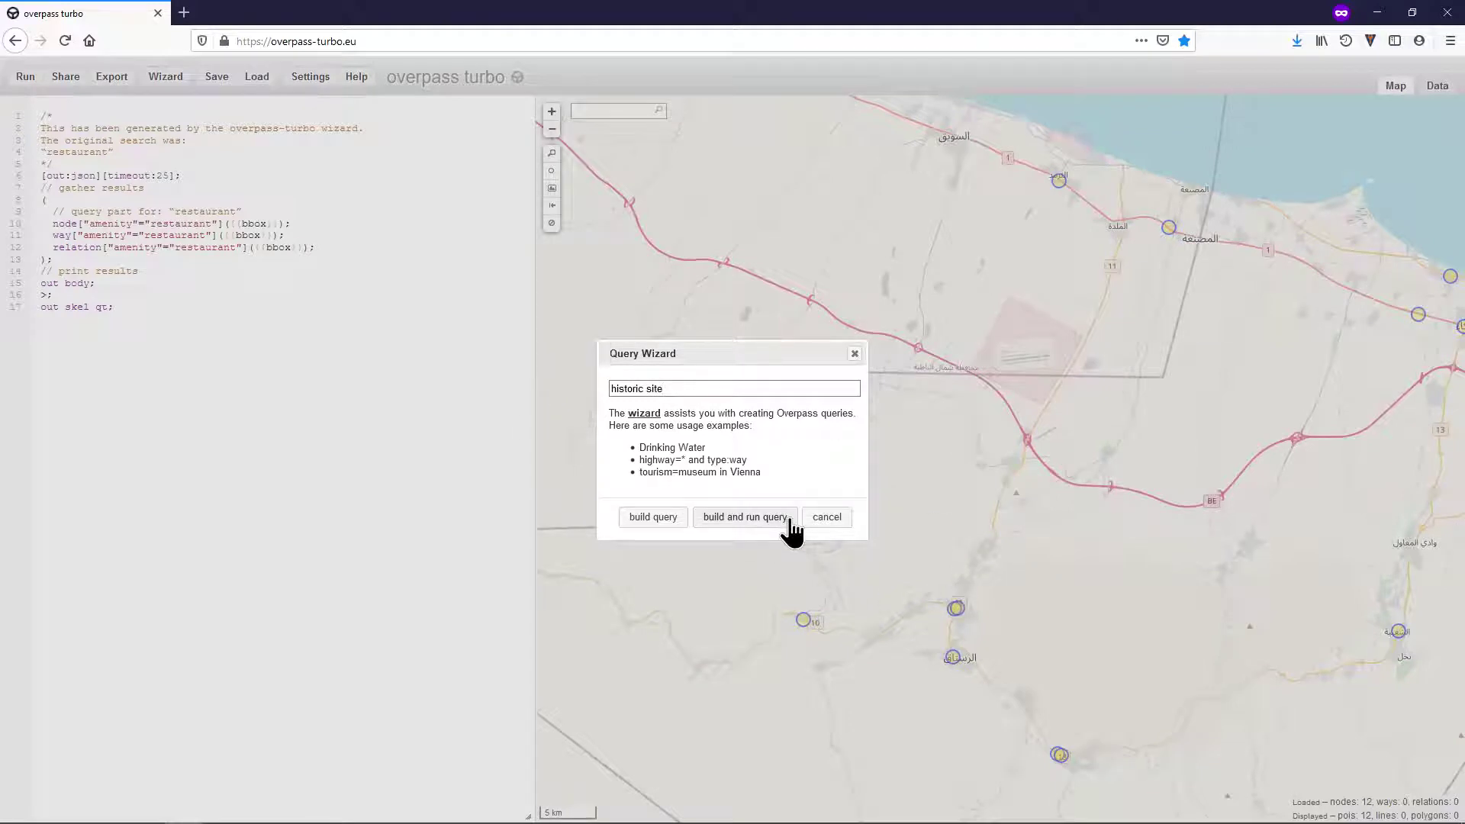
pyautogui.click(744, 518)
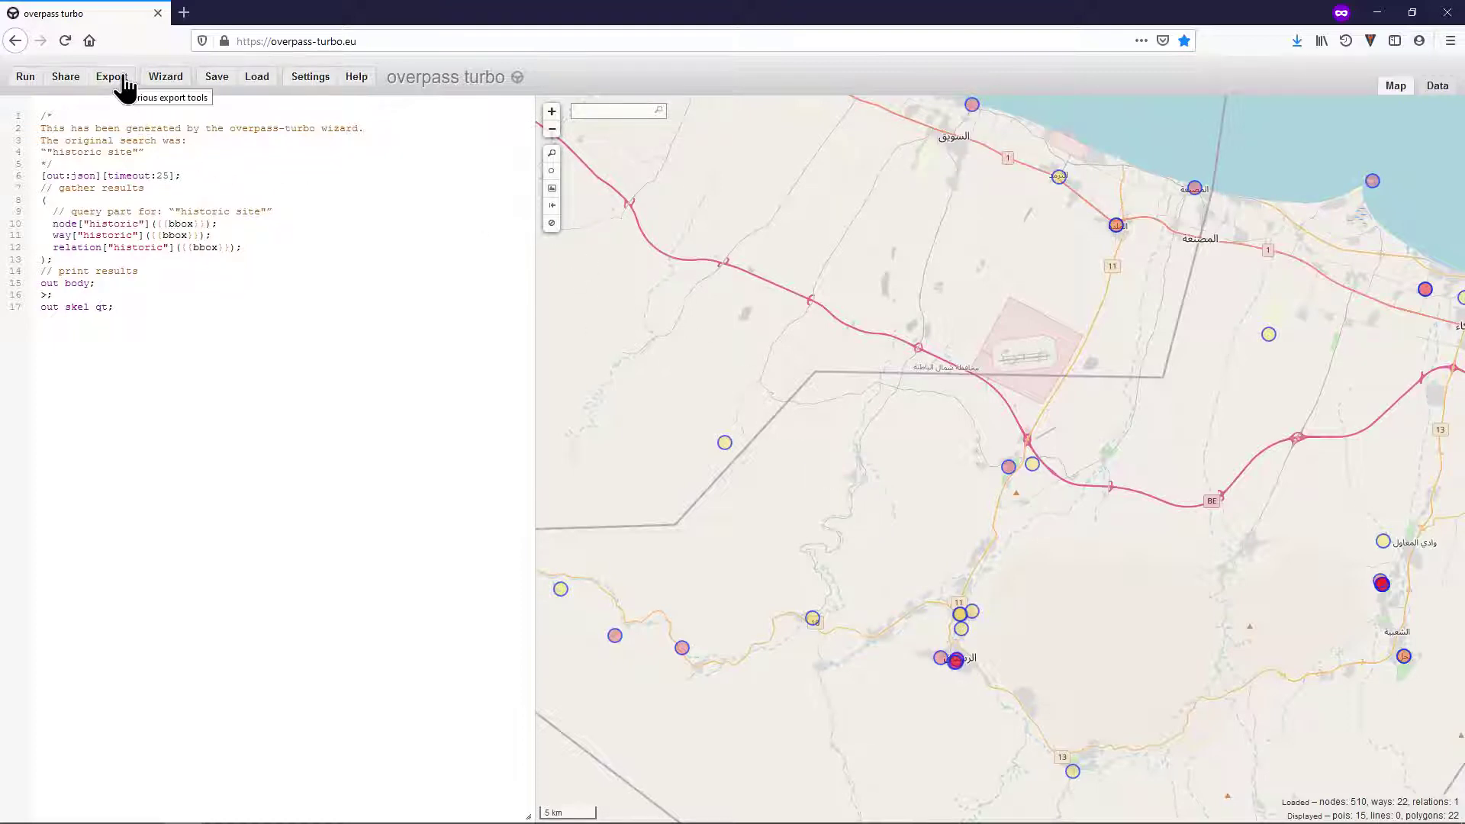
# - Download the historic site results as GeoJSON, saving export.geojson into Desktop\GIS
pyautogui.click(113, 77)
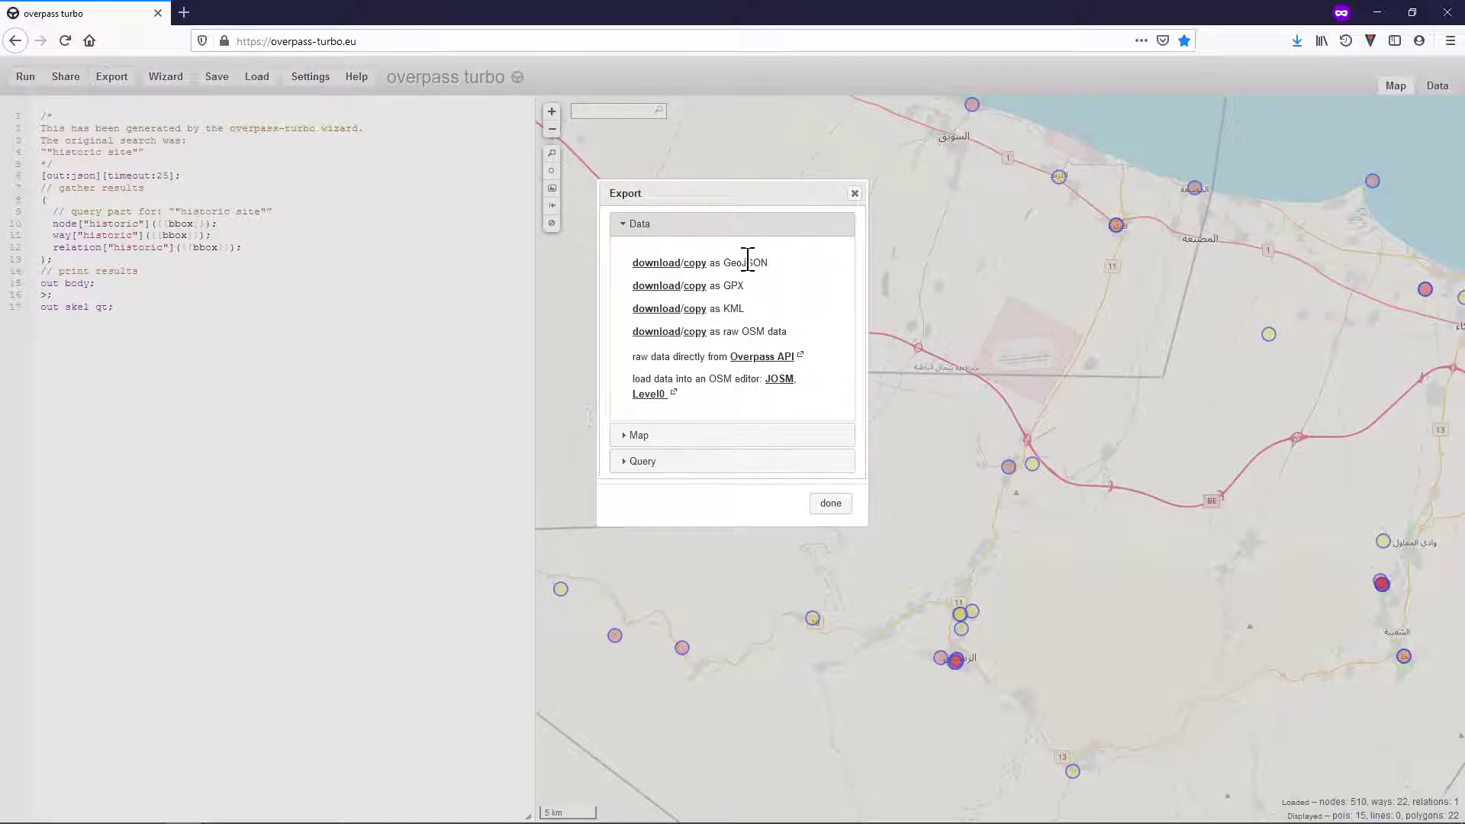
pyautogui.click(661, 265)
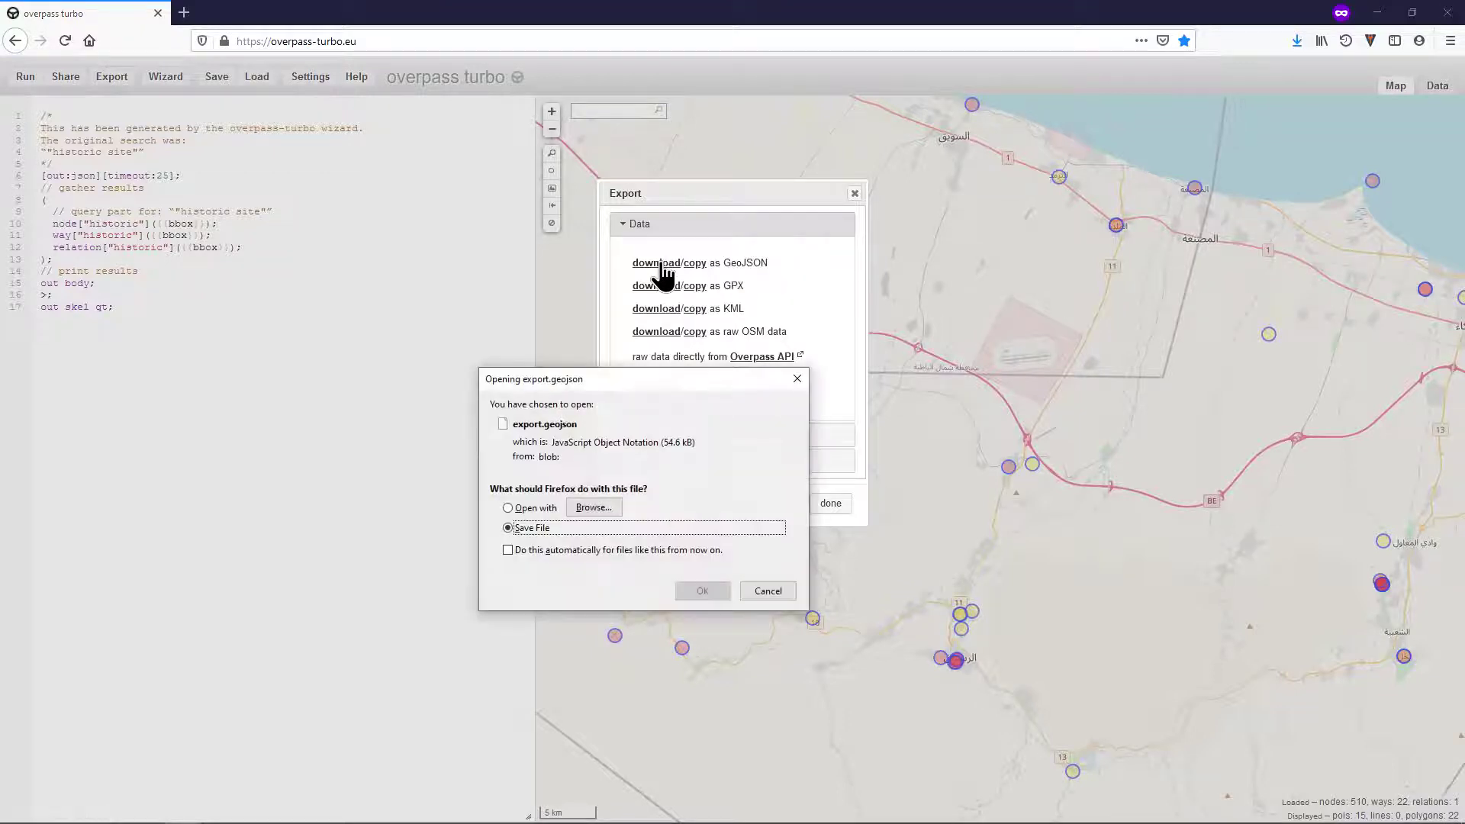
pyautogui.press('Return')
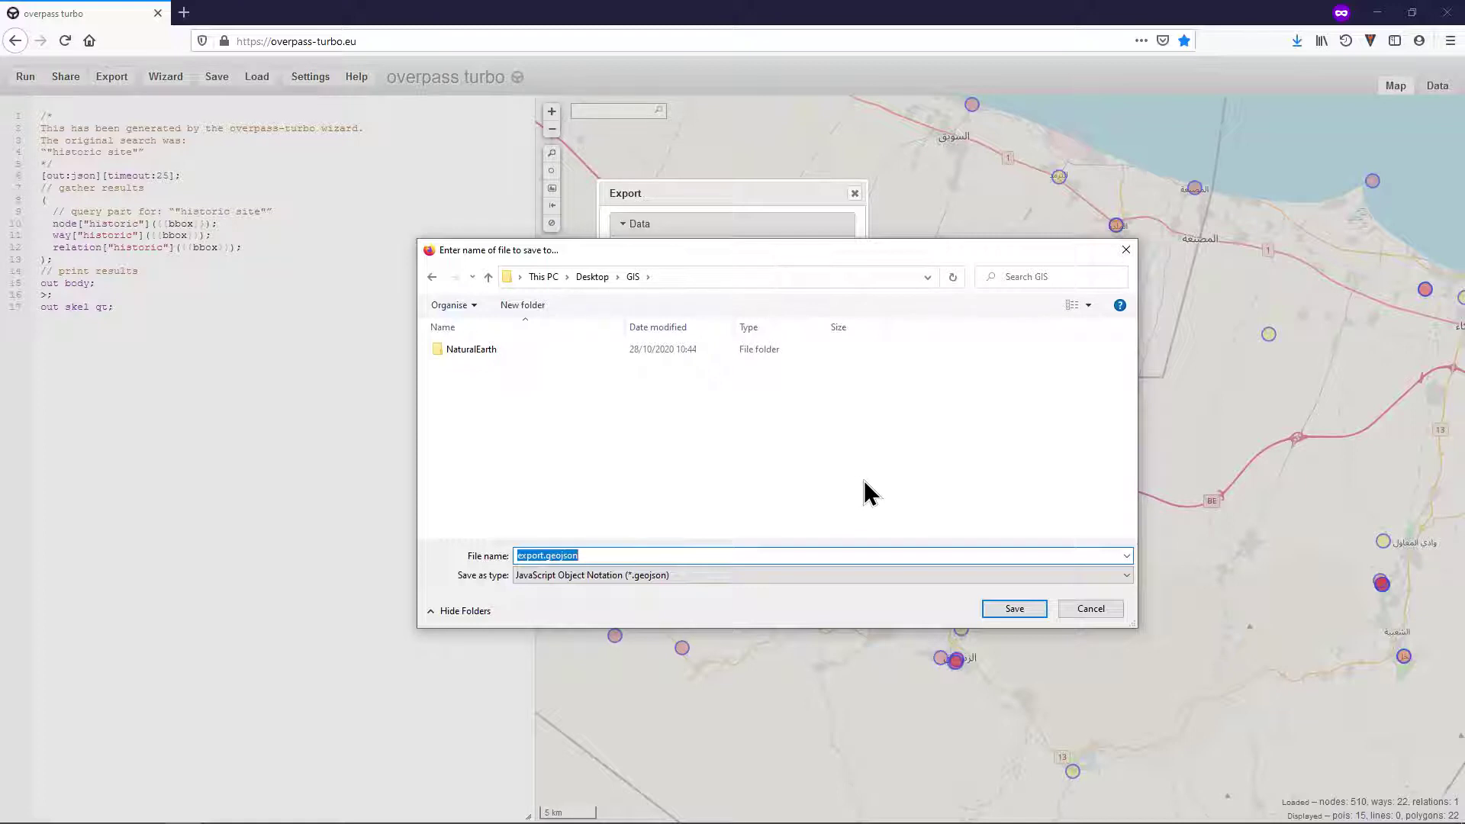
pyautogui.click(1014, 612)
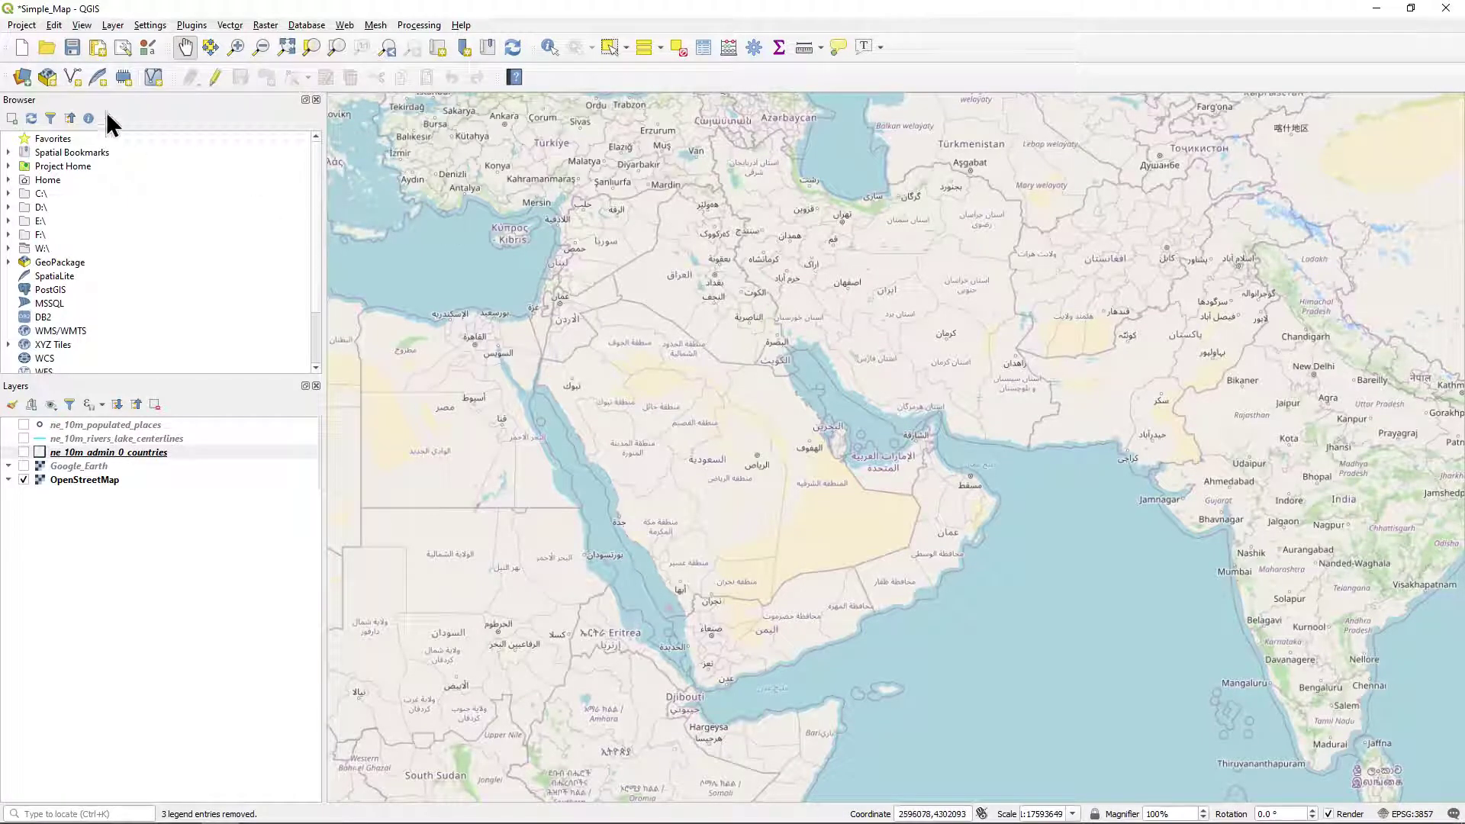
# - In the Data Source Manager's Vector tab, choose export.geojson from the GIS folder
pyautogui.click(25, 82)
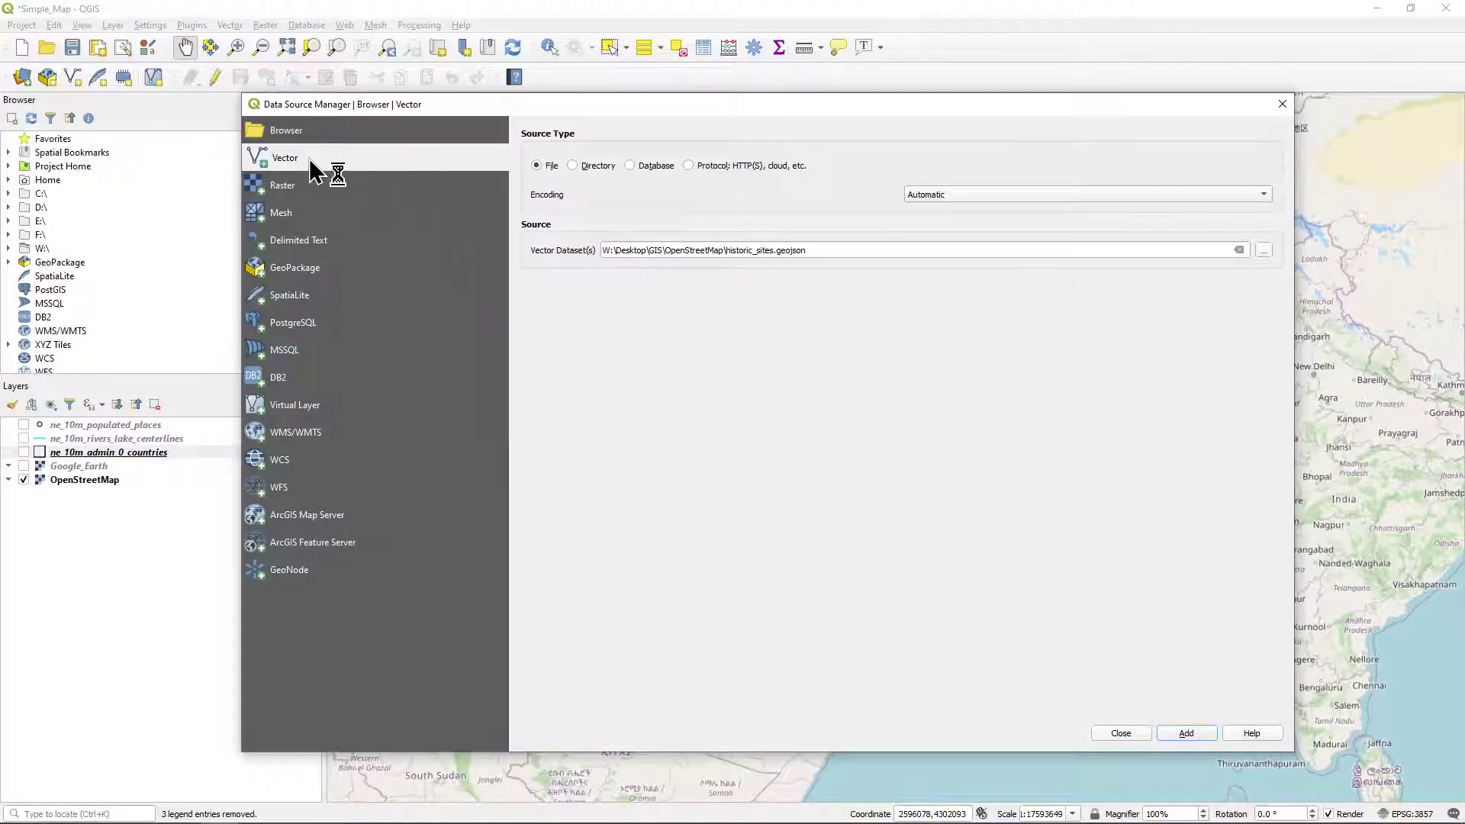
pyautogui.click(1262, 249)
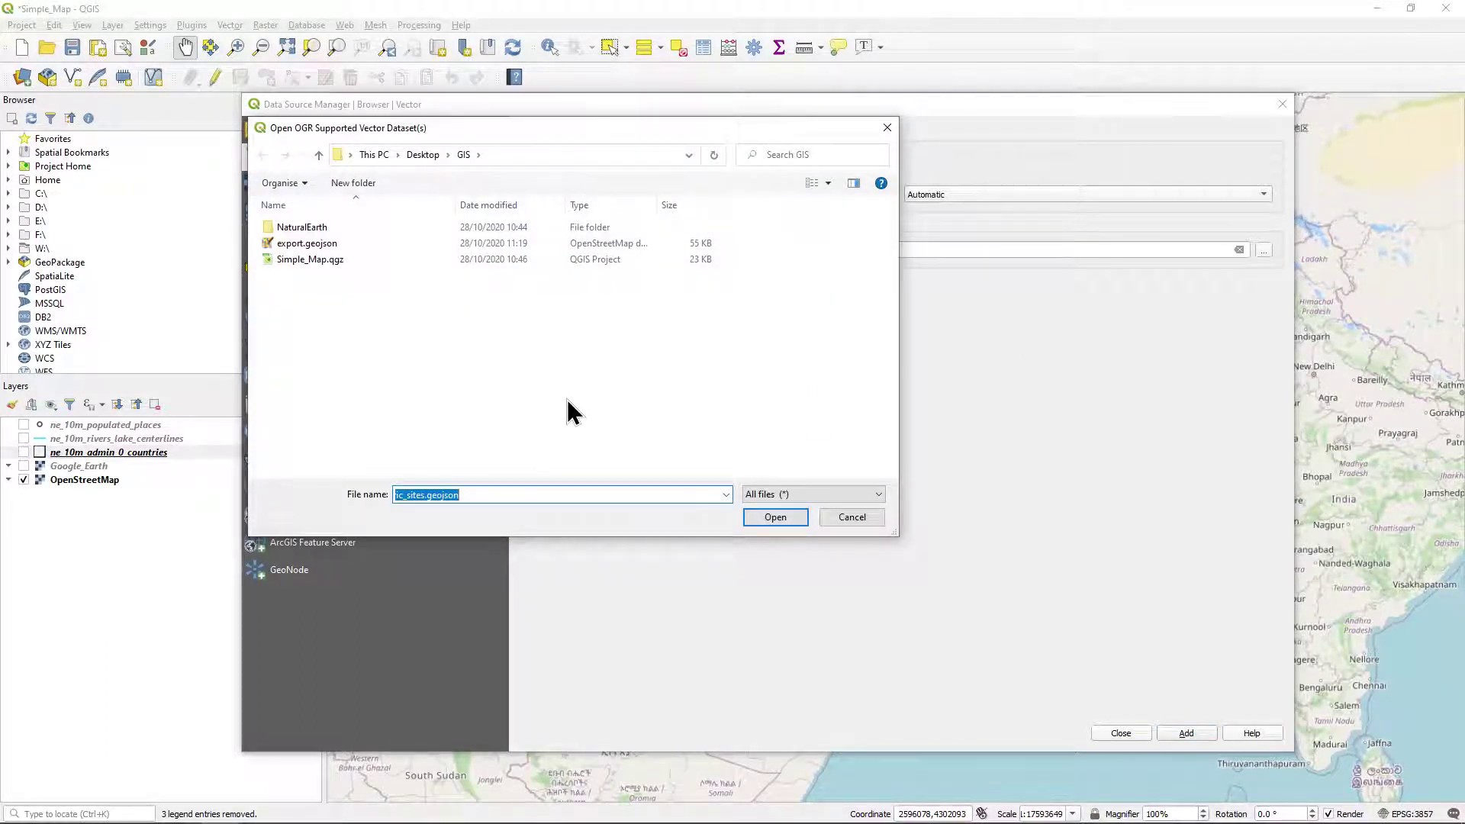
pyautogui.moveTo(421, 128); pyautogui.dragTo(492, 153)
pyautogui.click(408, 271)
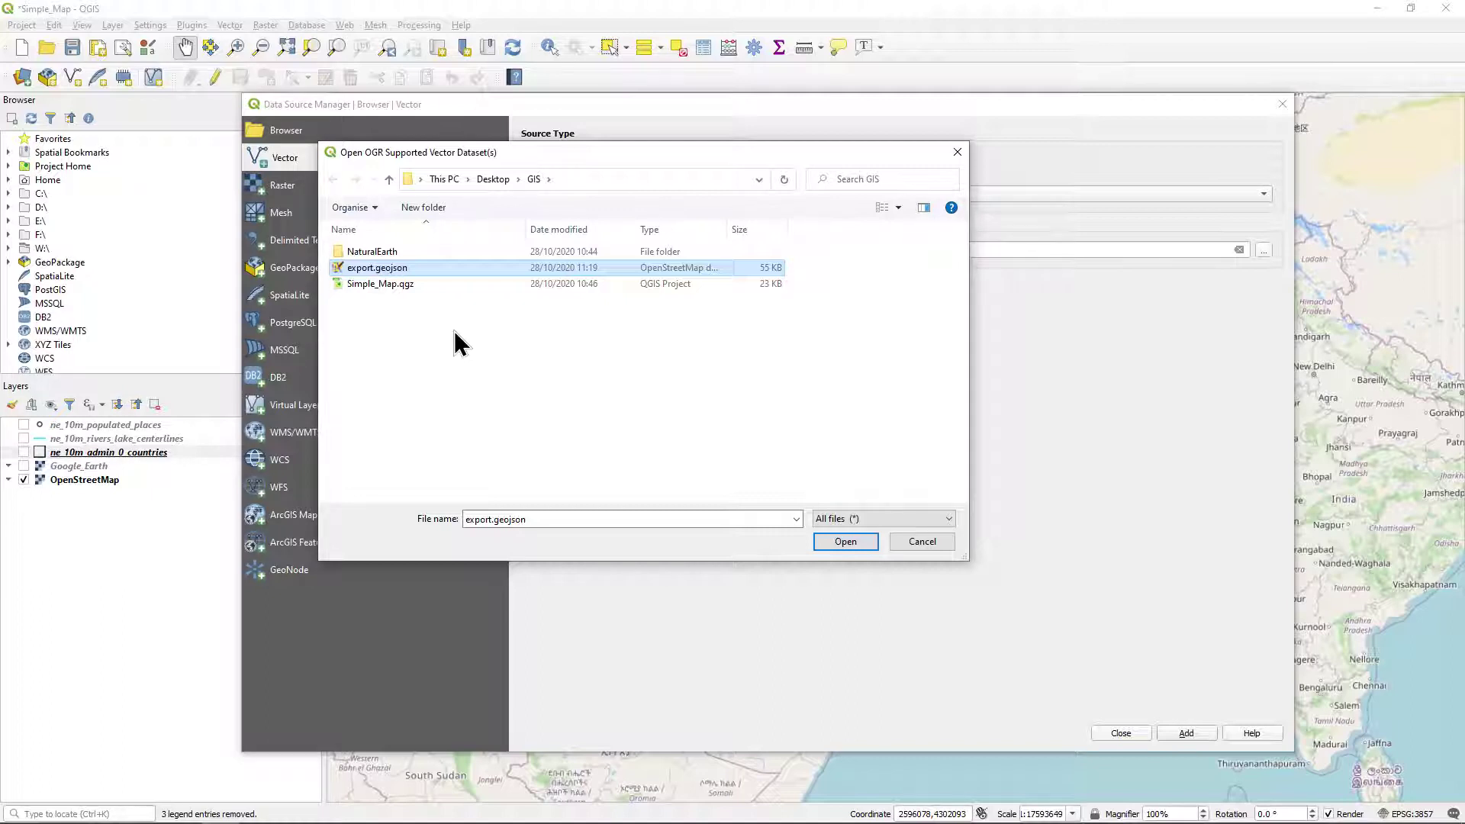
# - Rename export.geojson to historic_sites.geojson
pyautogui.rightClick(402, 276)
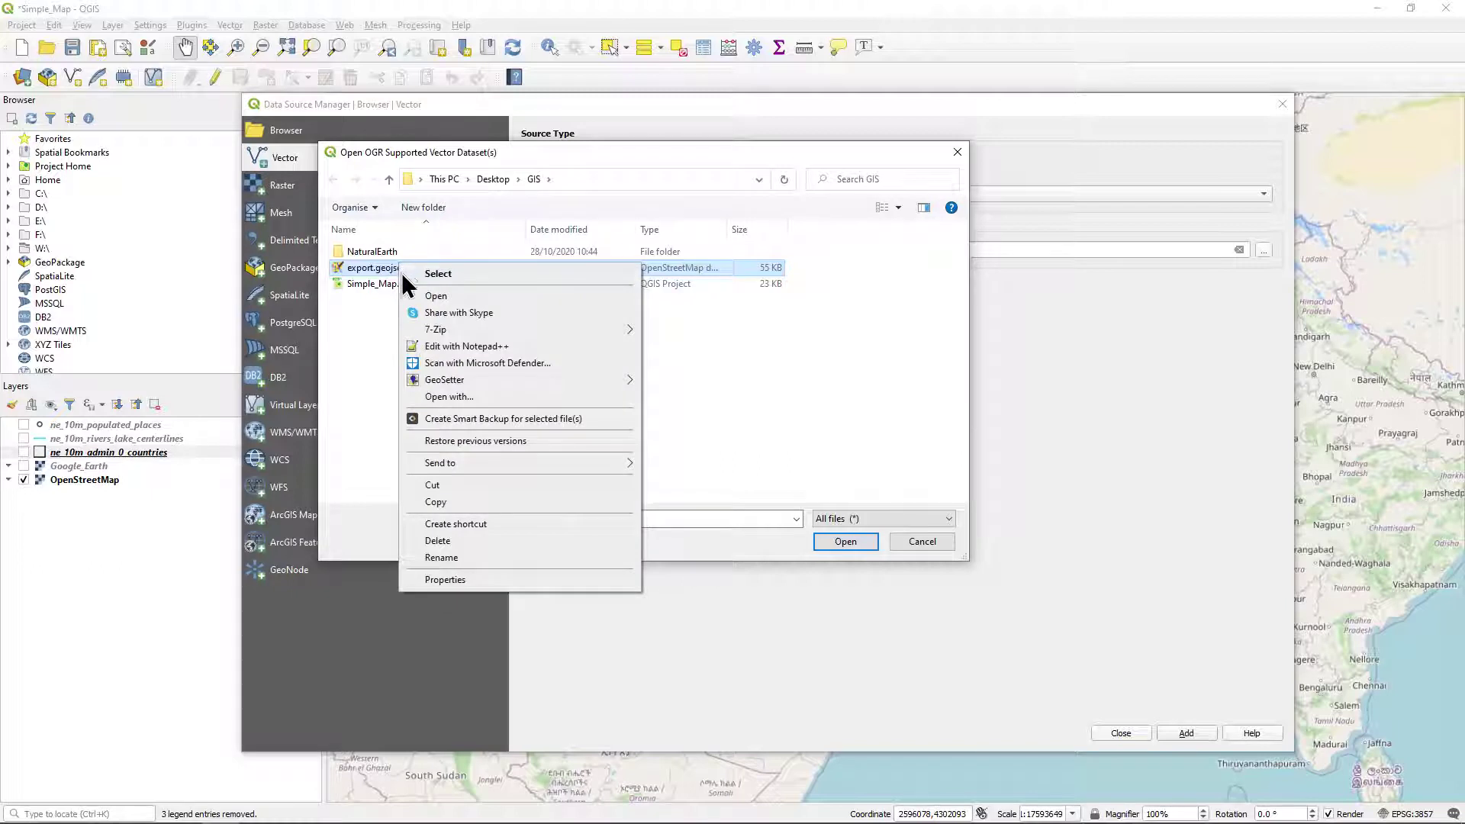
pyautogui.click(470, 559)
pyautogui.write('historic_sites.geojson')
pyautogui.press('Return')
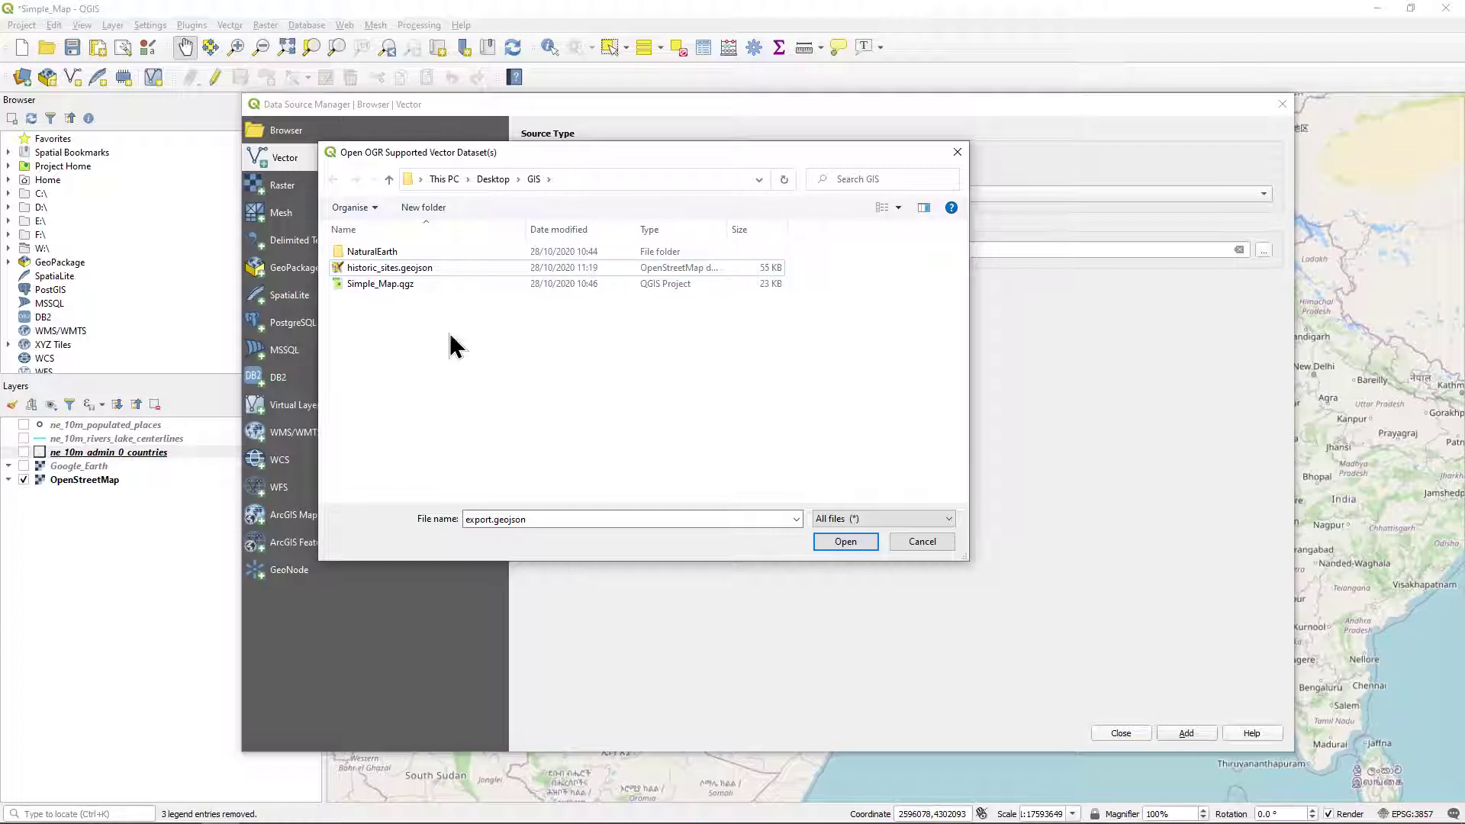
# - Create an OpenStreetMap folder in GIS and move historic_sites.geojson into it
pyautogui.click(433, 213)
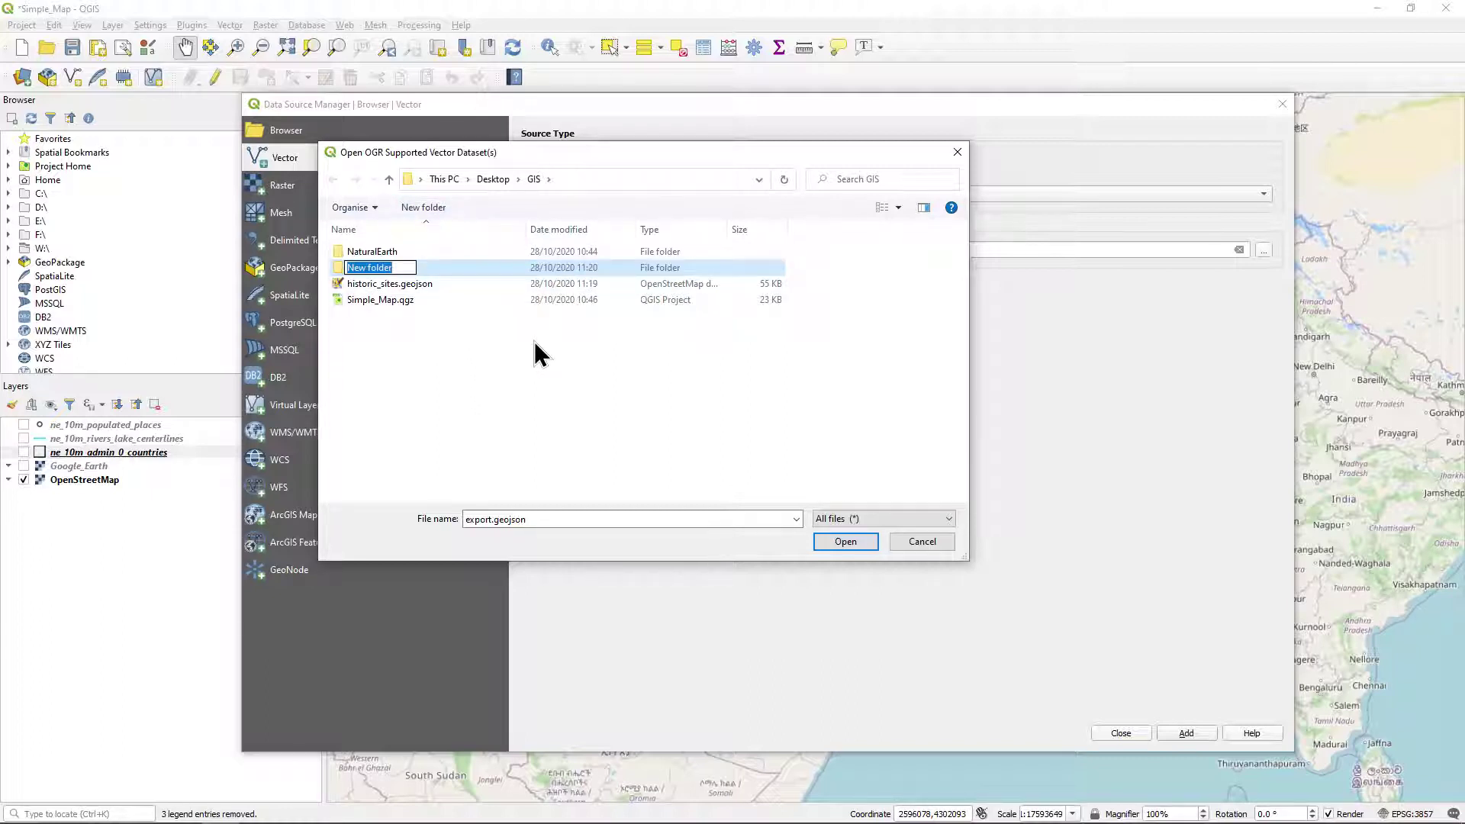
pyautogui.write('Open')
pyautogui.write('StreetMap')
pyautogui.press('Return')
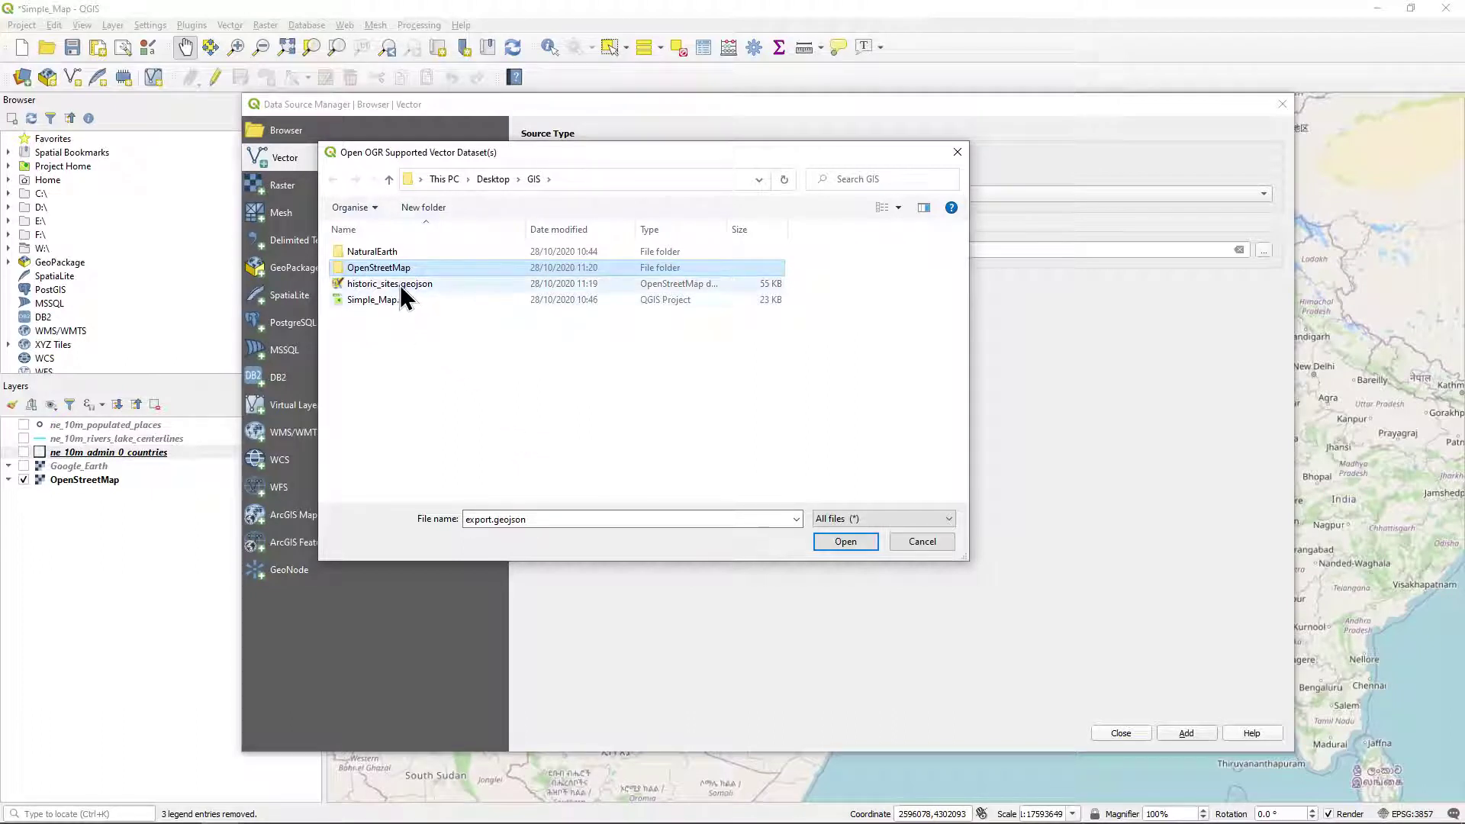
pyautogui.moveTo(399, 286); pyautogui.dragTo(391, 269)
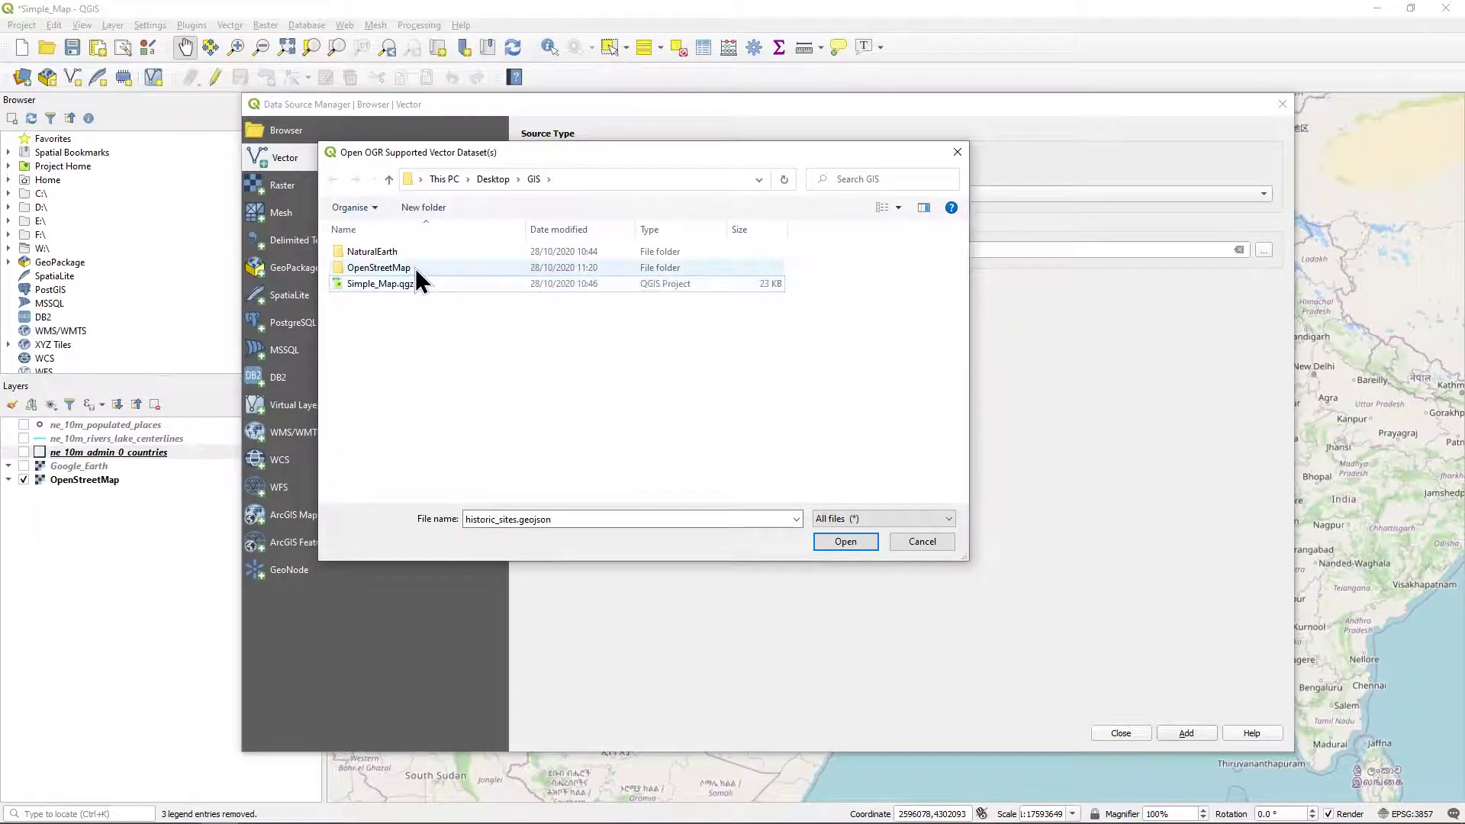
# - Choose historic_sites.geojson from the OpenStreetMap folder as the vector dataset and add it
pyautogui.moveTo(379, 268)
pyautogui.doubleClick(416, 268)
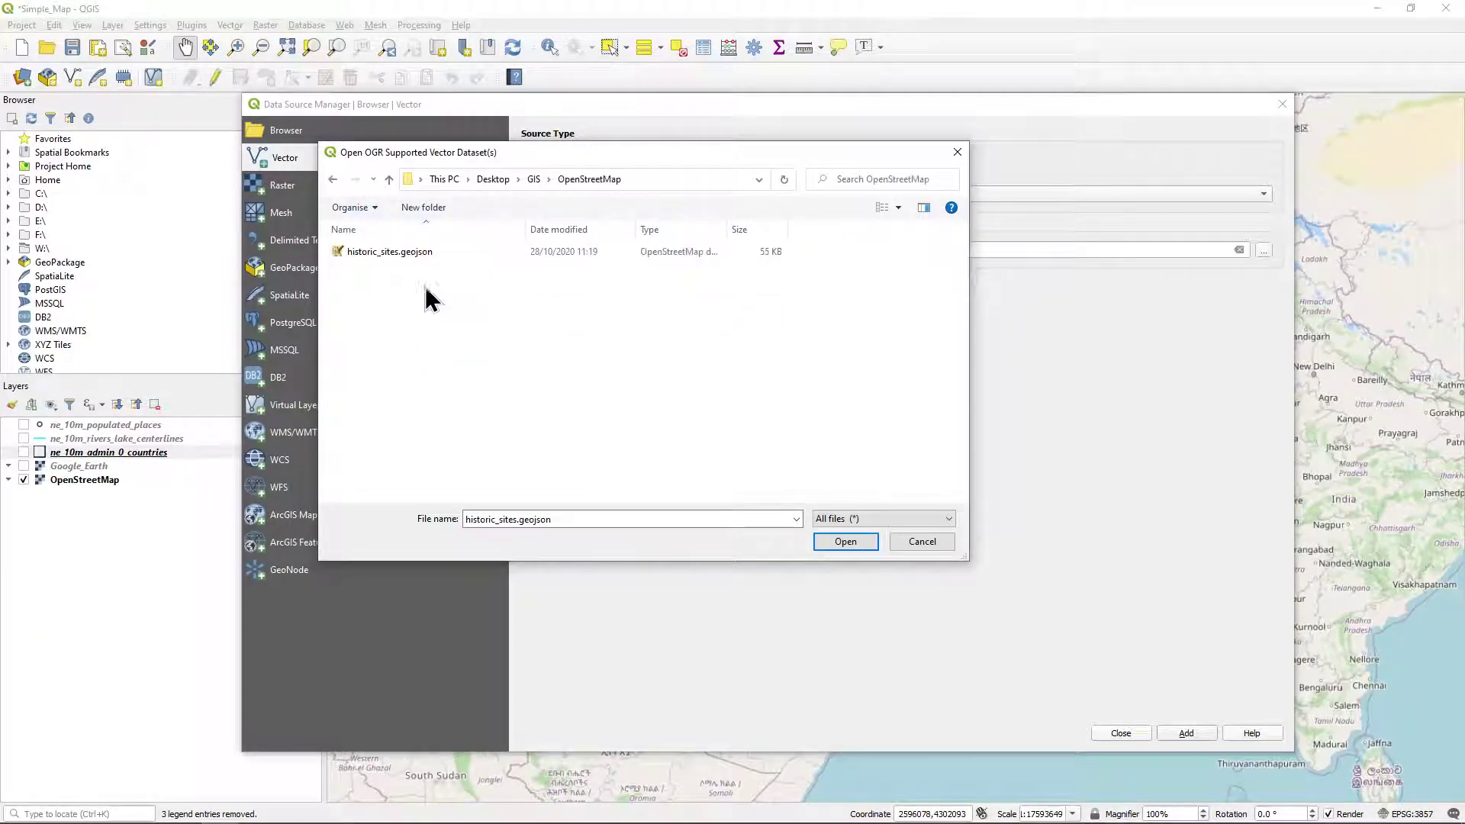
pyautogui.click(405, 259)
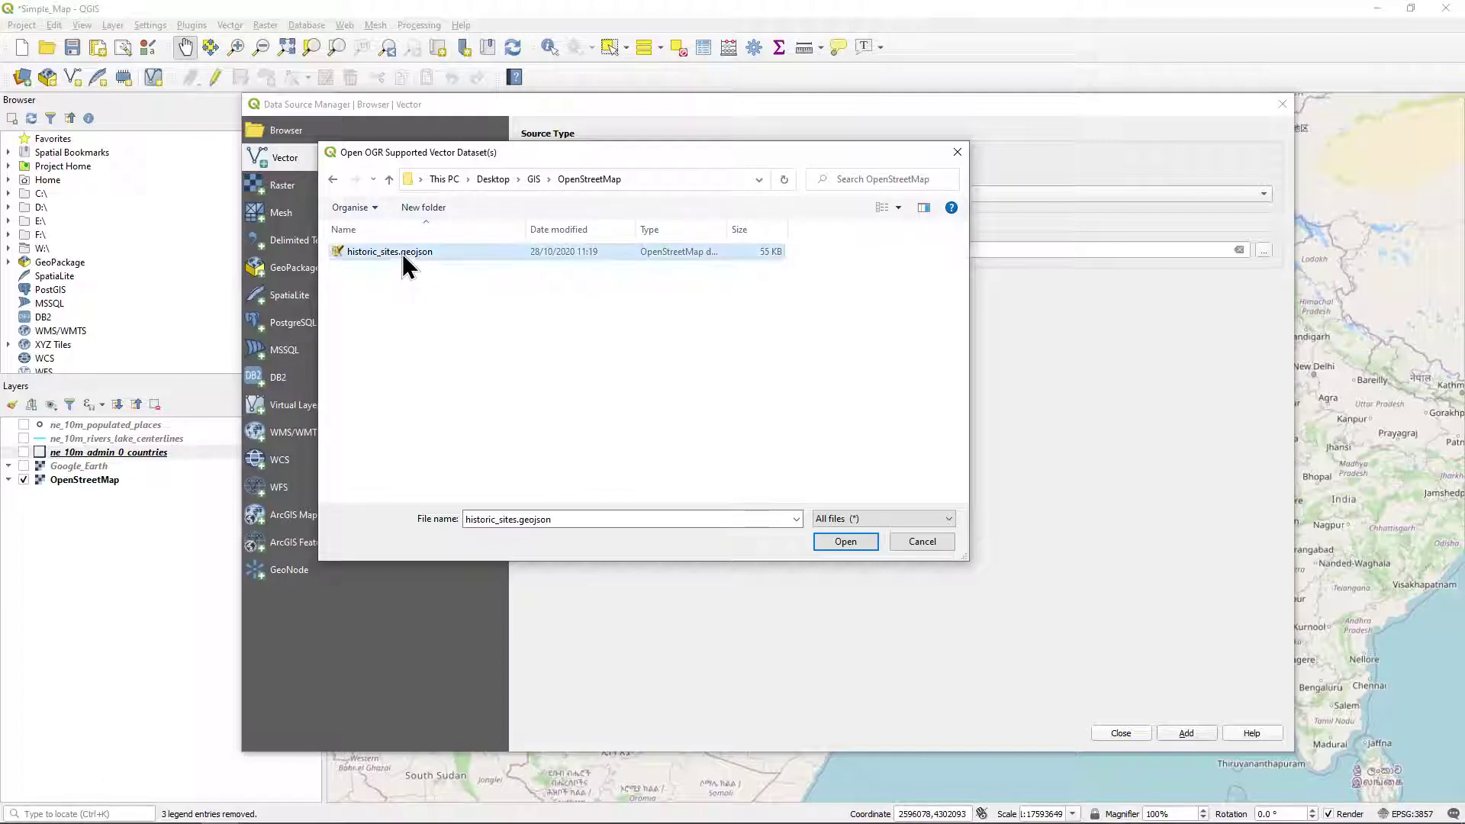
pyautogui.click(859, 544)
pyautogui.click(1190, 734)
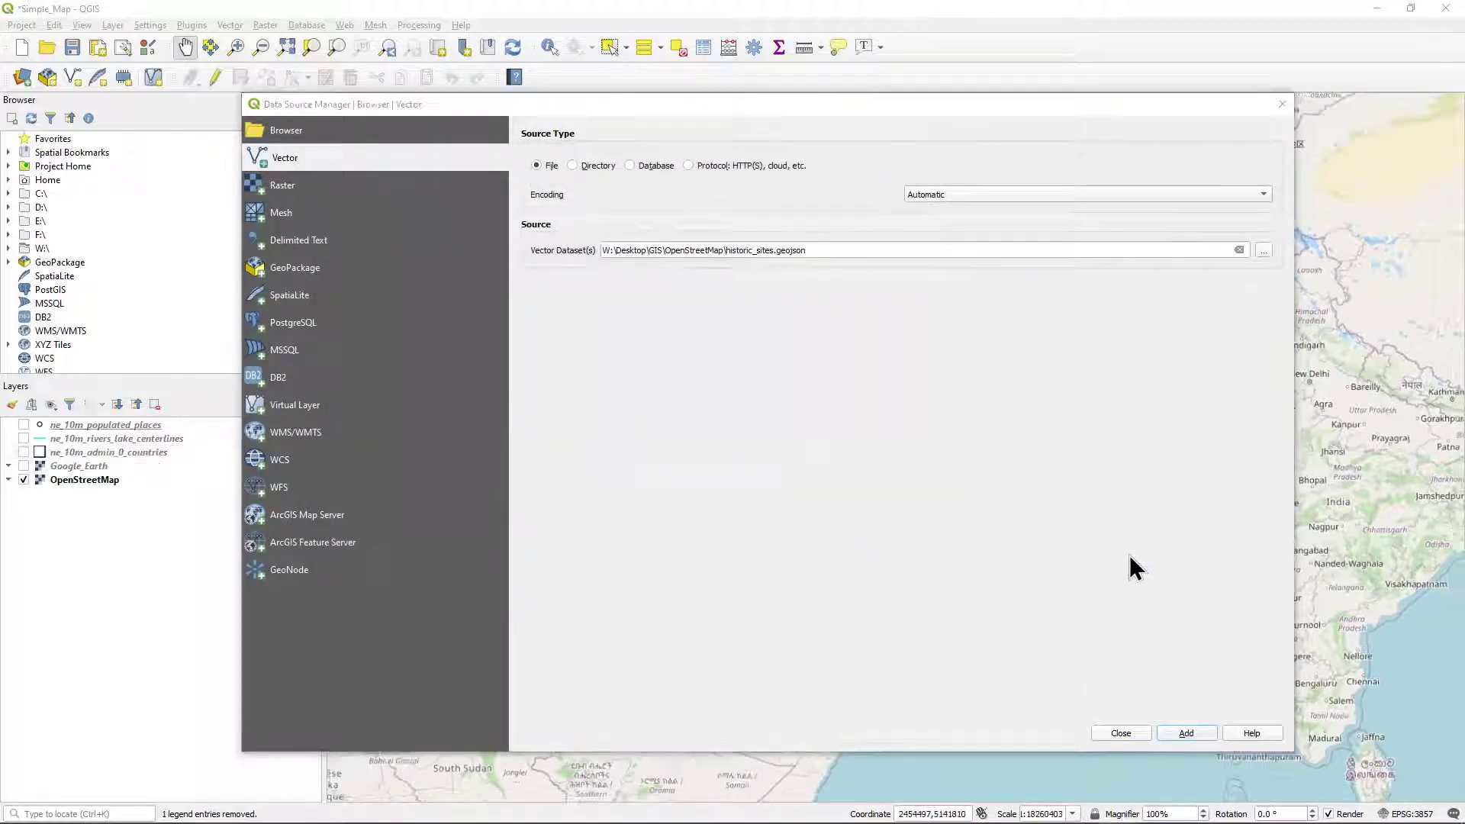
pyautogui.click(1190, 735)
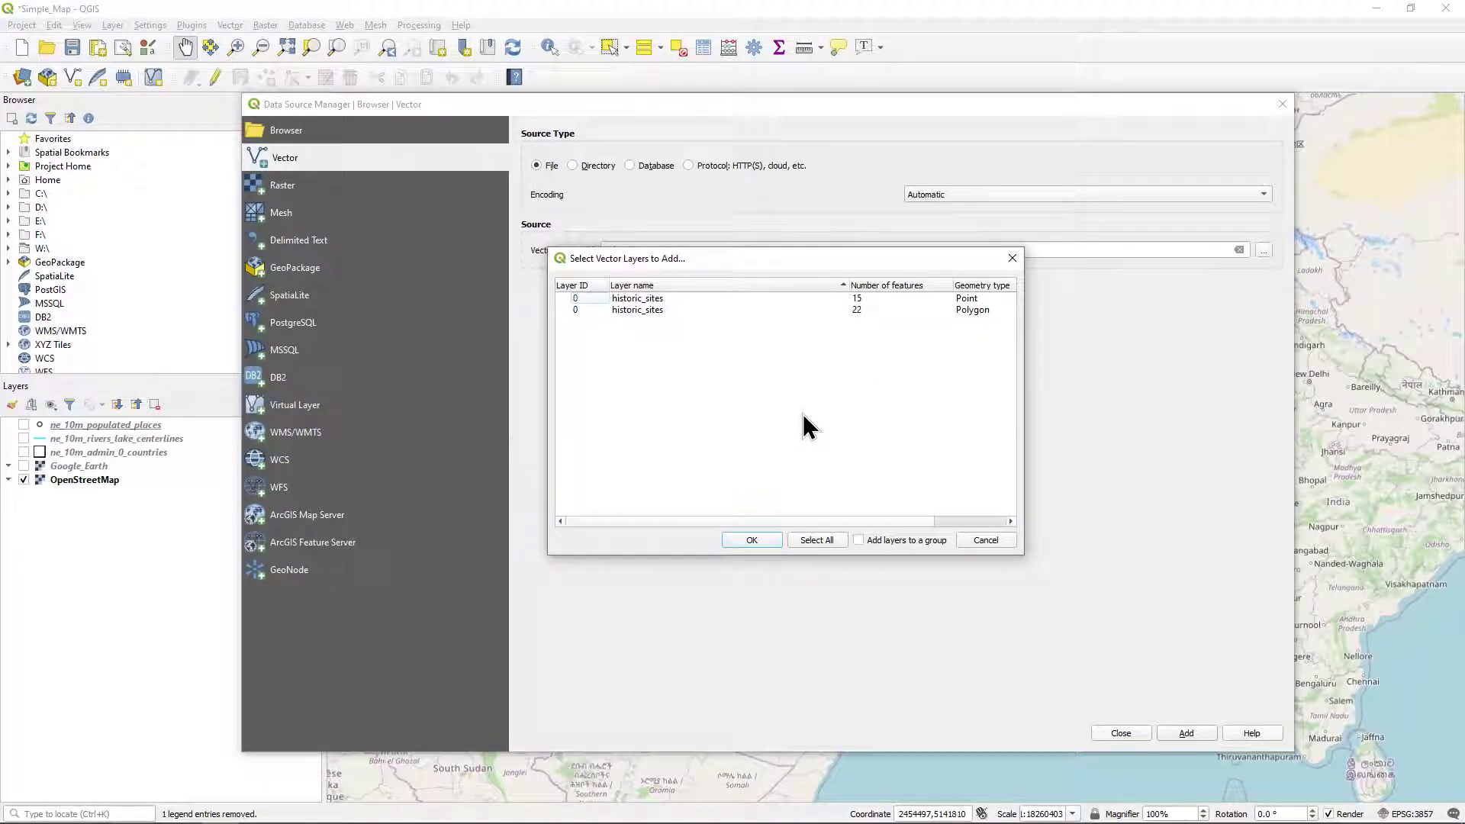
# - Add both the point and polygon layers, then close the Data Source Manager
pyautogui.click(820, 541)
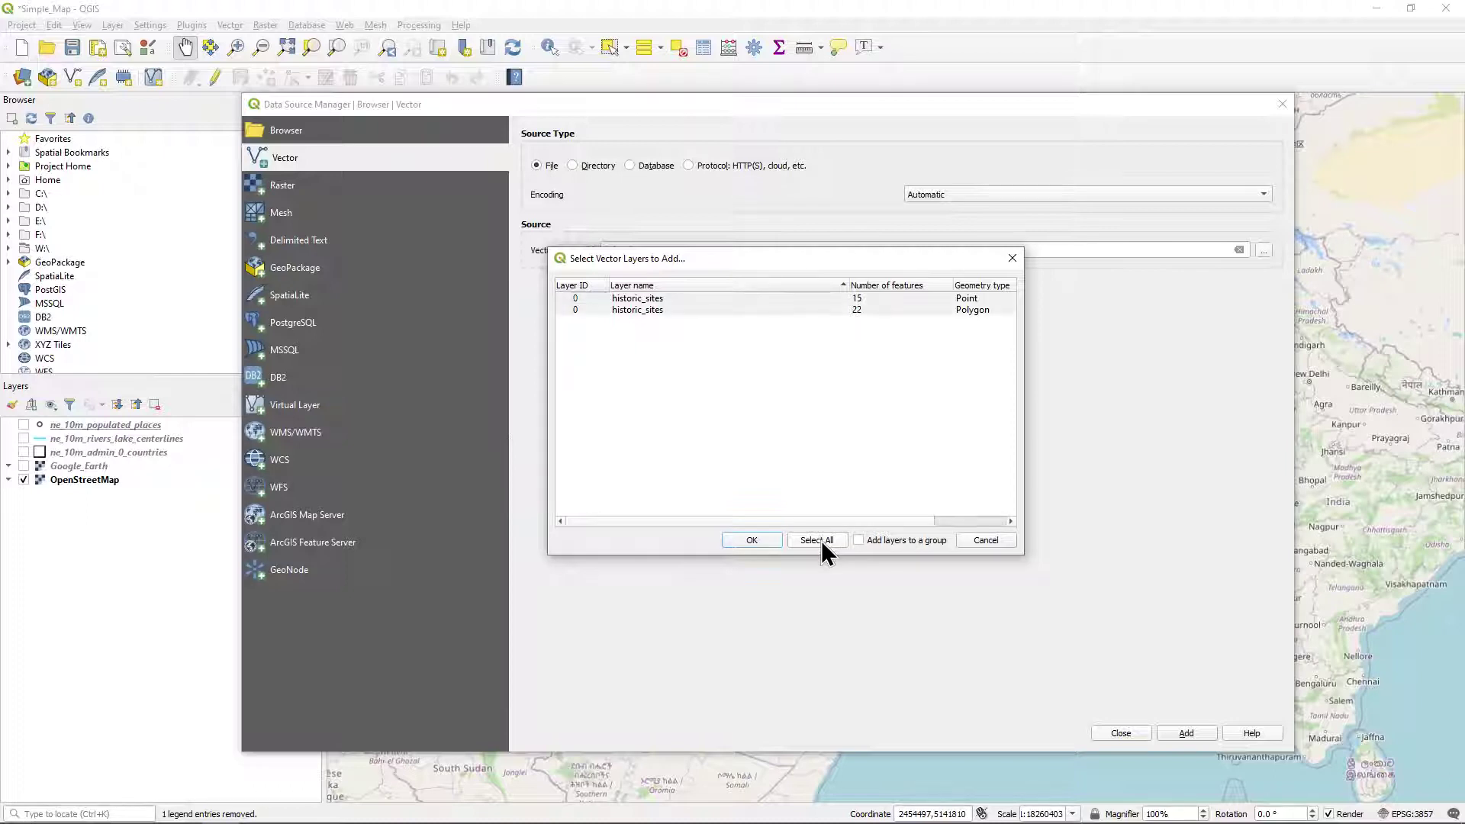
pyautogui.click(755, 538)
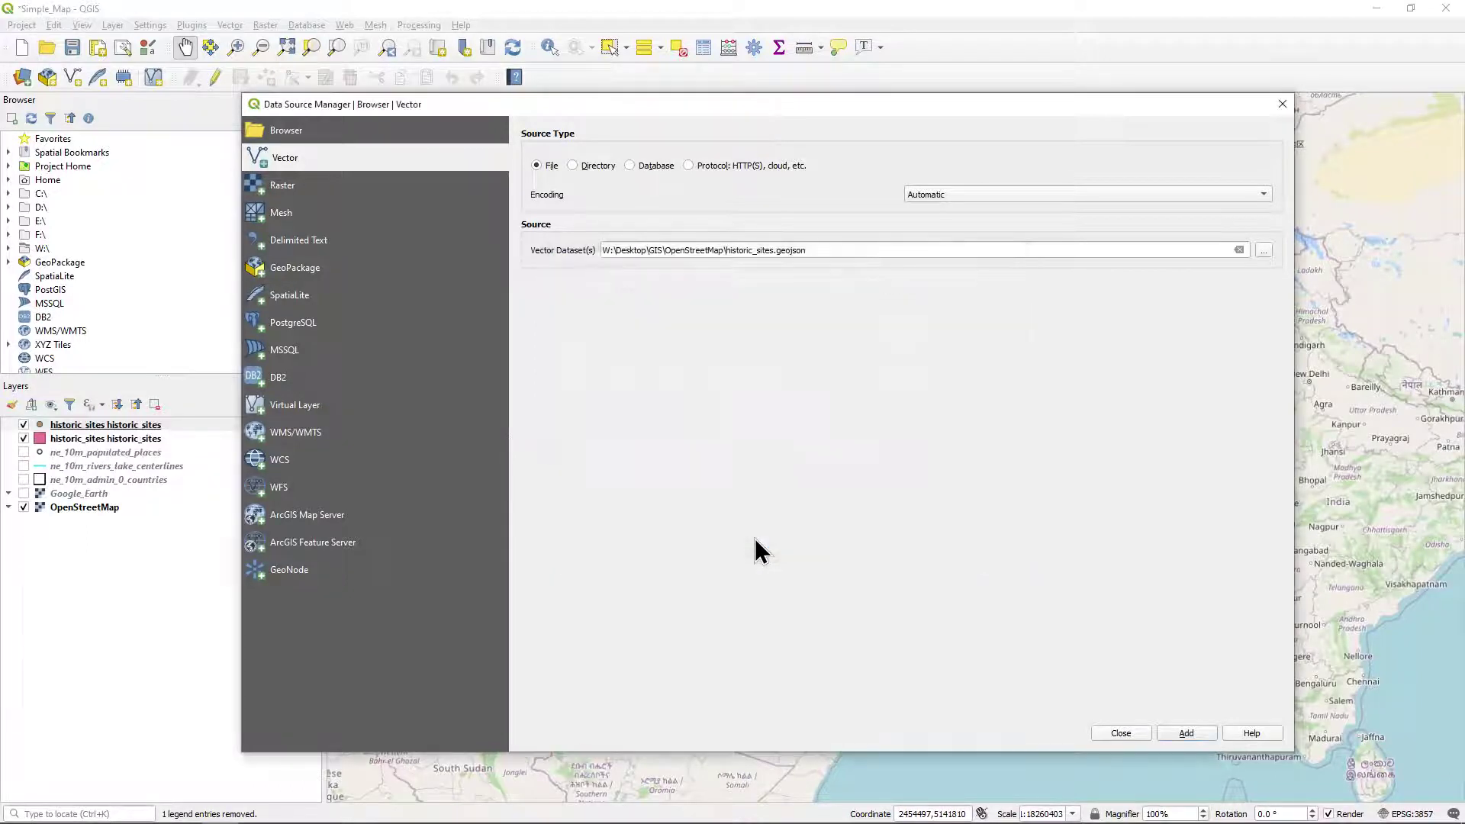
pyautogui.click(1121, 734)
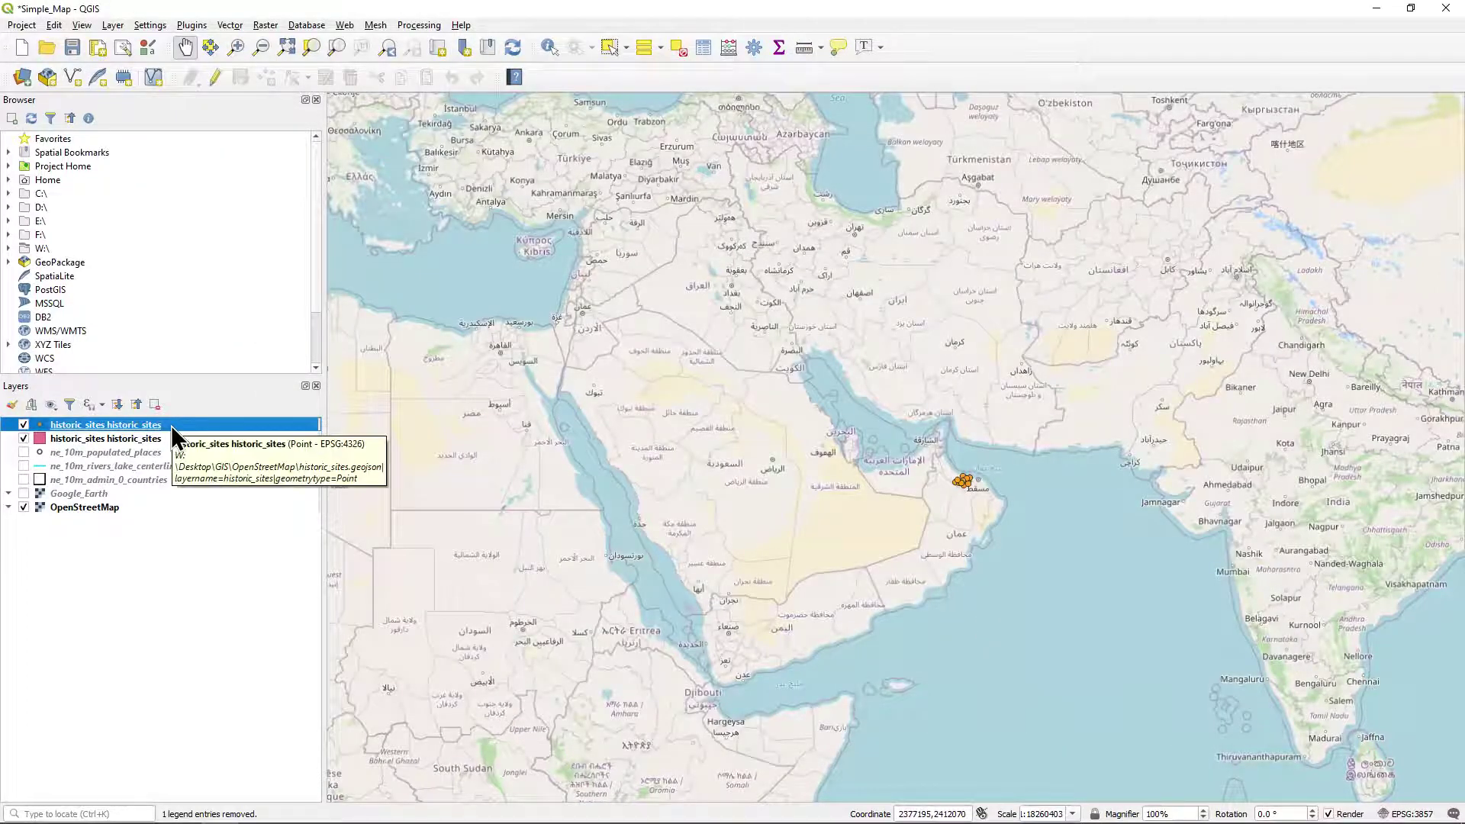
# - Zoom to the historic_sites point layer, inspect a site, then return to the layer's full extent
pyautogui.rightClick(173, 434)
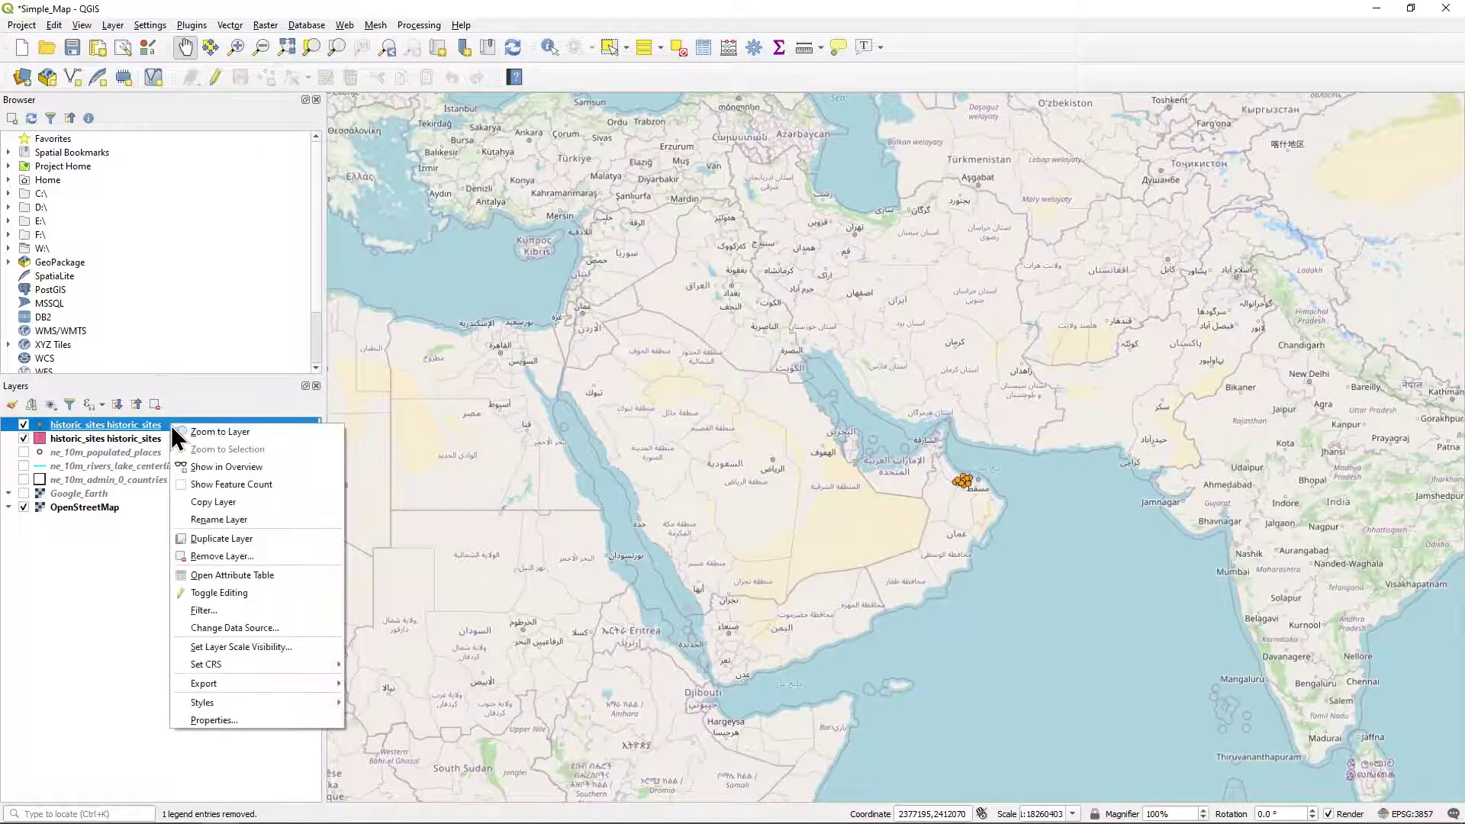
pyautogui.click(280, 432)
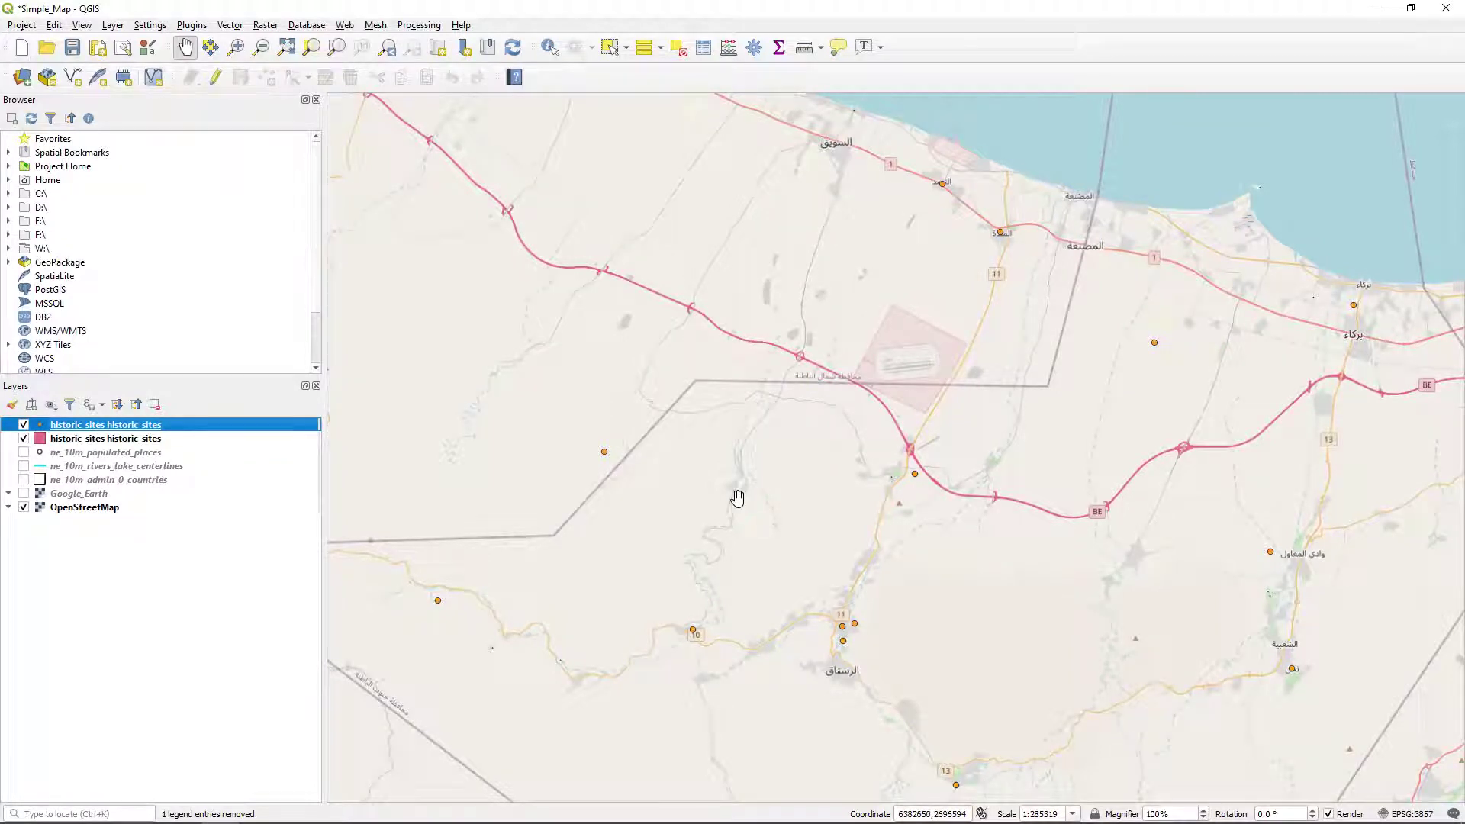
pyautogui.scroll(1, 871, 638)
pyautogui.scroll(1, 841, 609)
pyautogui.scroll(1, 840, 606)
pyautogui.scroll(1, 847, 601)
pyautogui.scroll(1, 830, 600)
pyautogui.scroll(1, 822, 597)
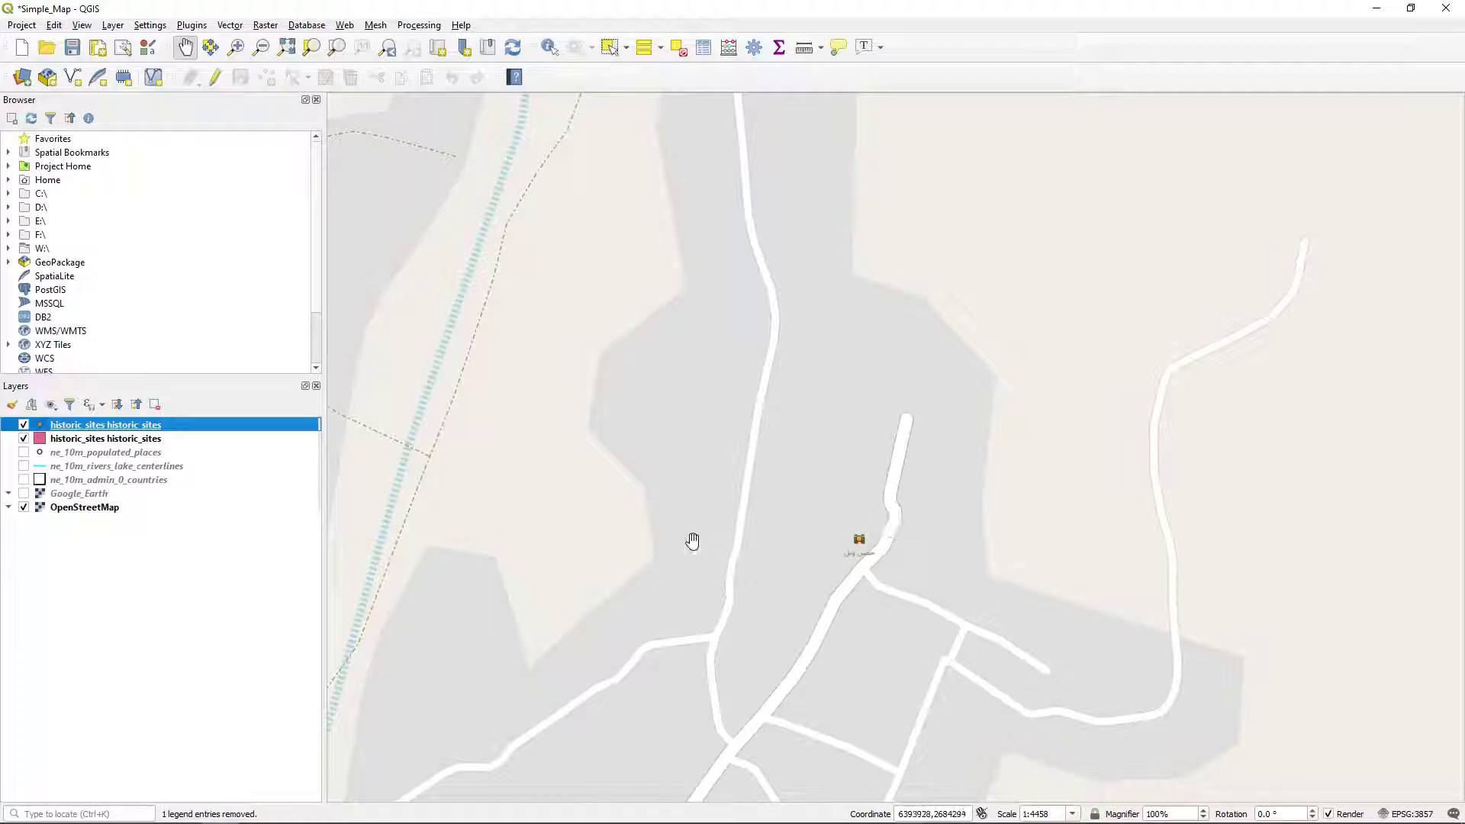
pyautogui.scroll(-1, 687, 526)
pyautogui.scroll(-1, 687, 515)
pyautogui.scroll(-1, 686, 514)
pyautogui.scroll(-1, 675, 509)
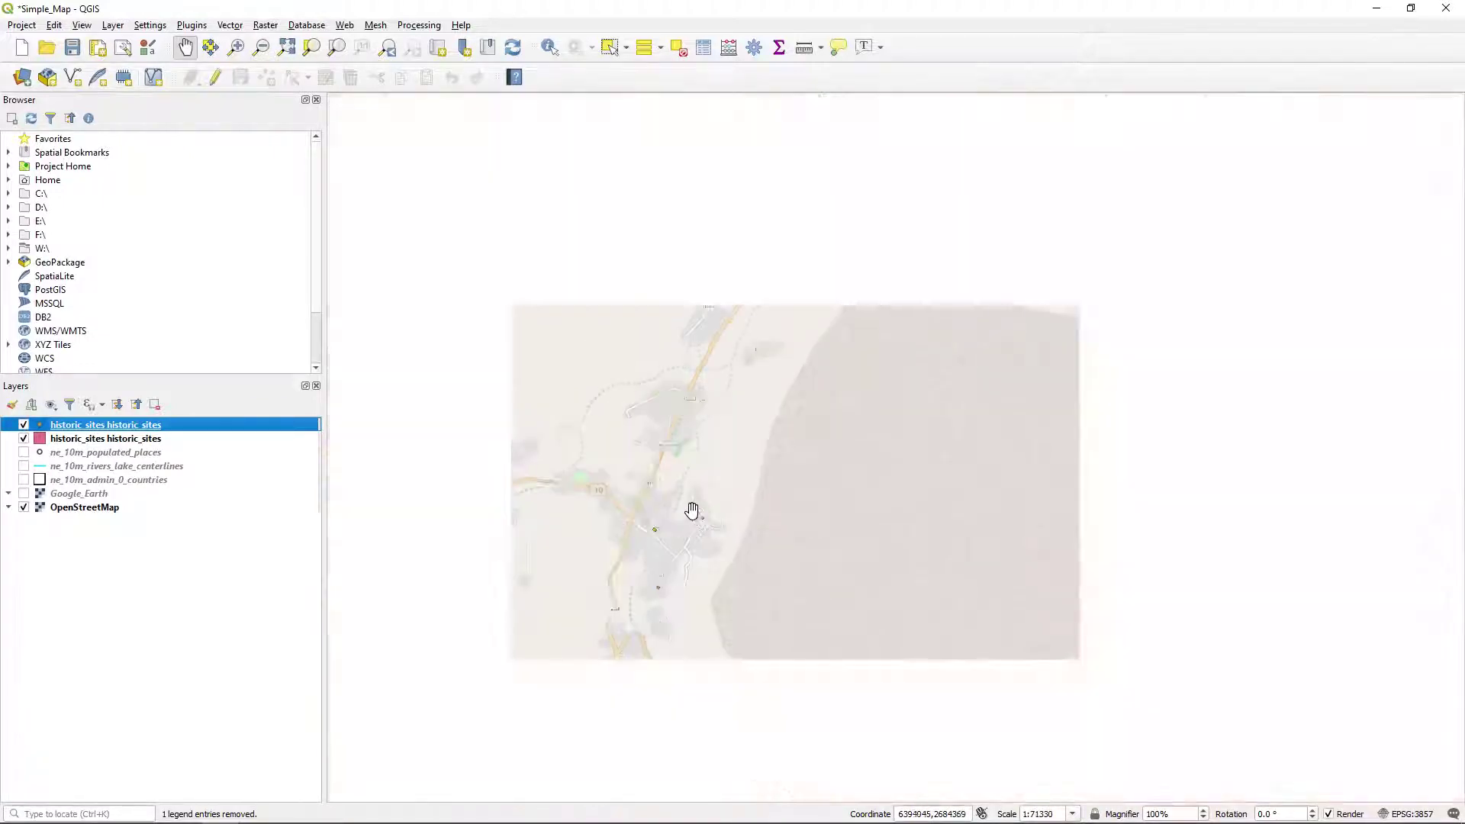
pyautogui.rightClick(152, 425)
pyautogui.click(182, 440)
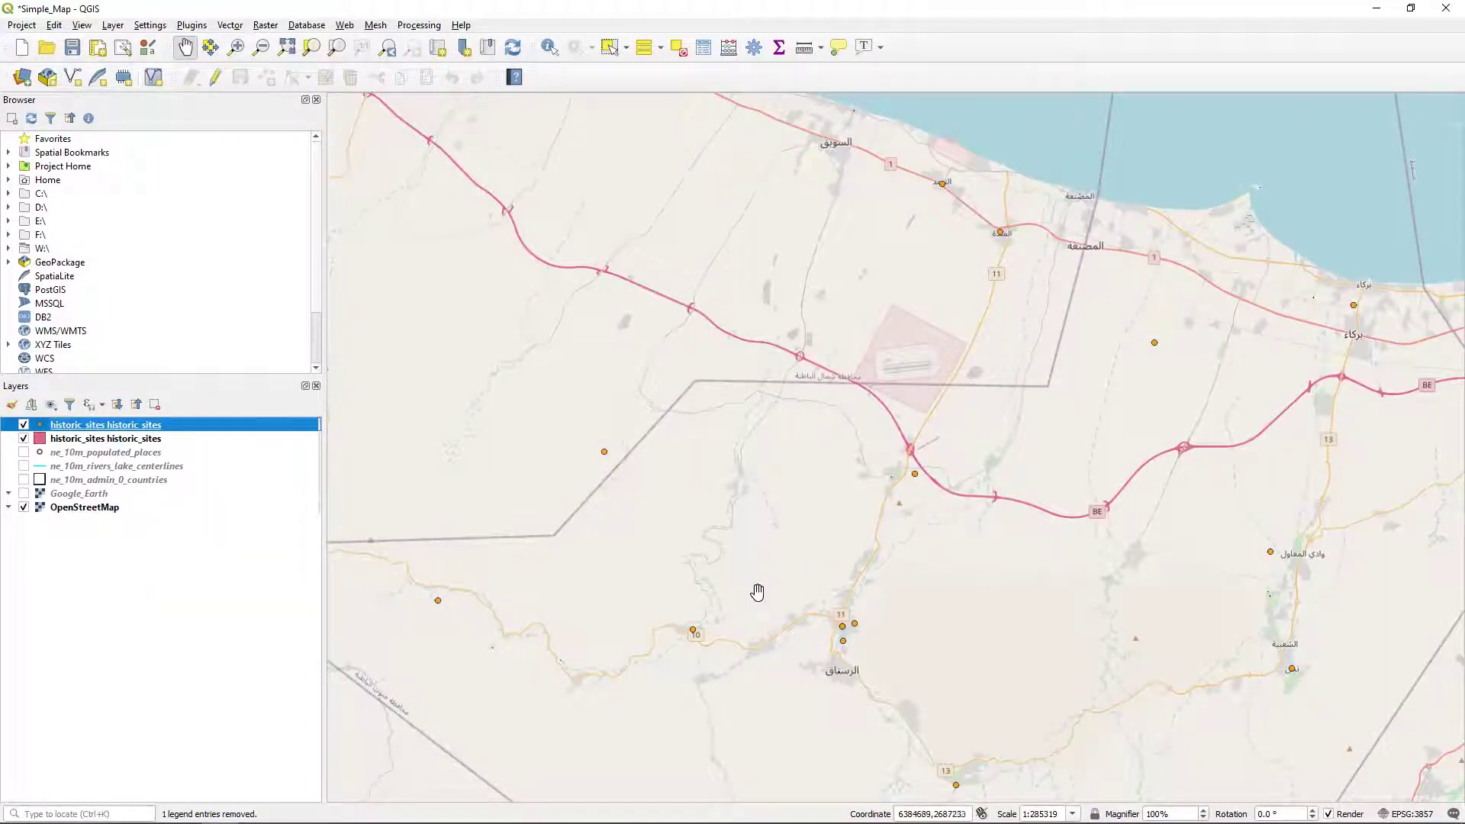
# - Dock the 15-feature historic_sites attribute table below the map and switch on Google_Earth imagery
pyautogui.rightClick(169, 424)
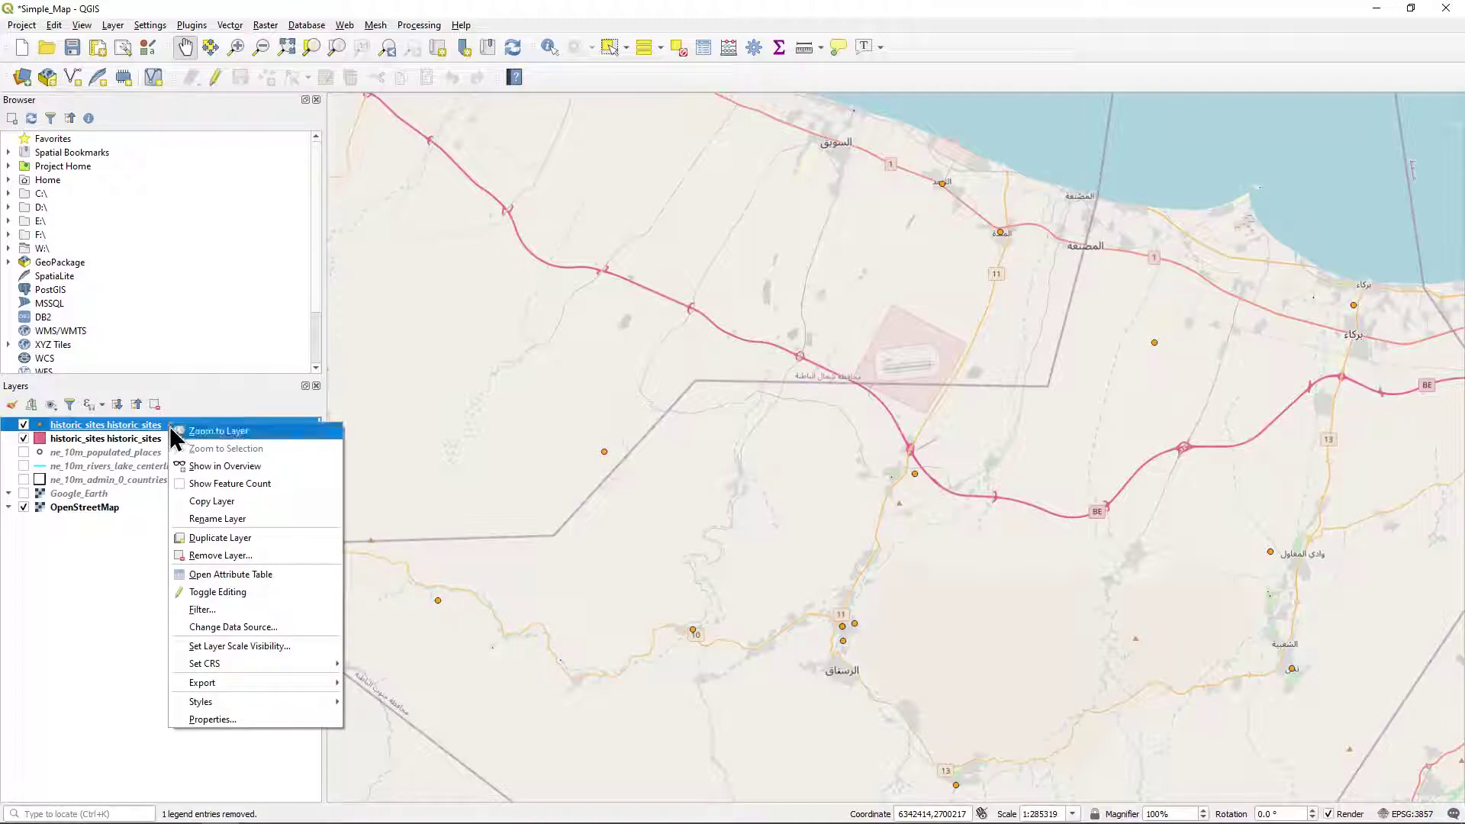
pyautogui.click(305, 573)
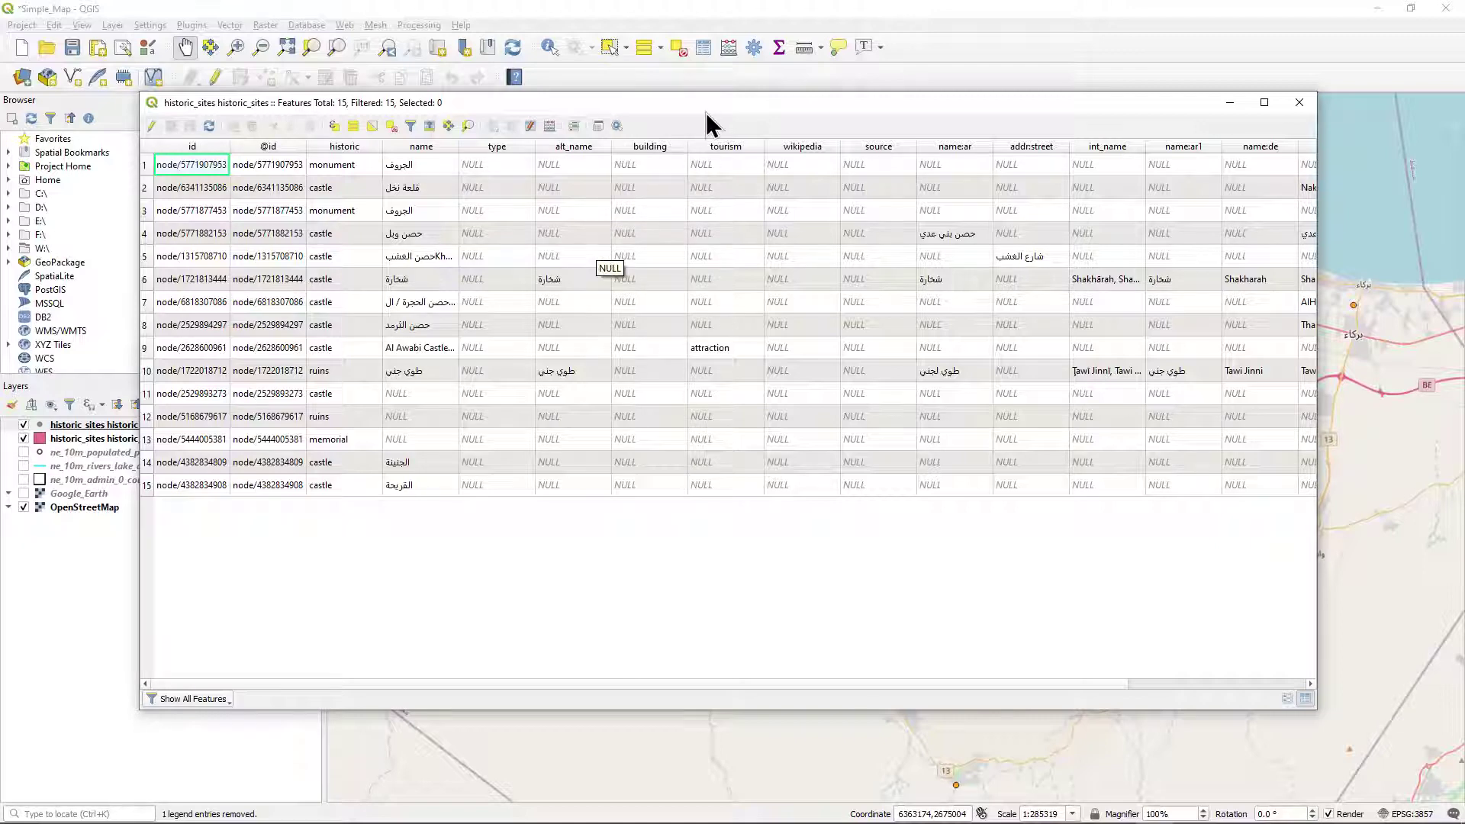
pyautogui.click(599, 133)
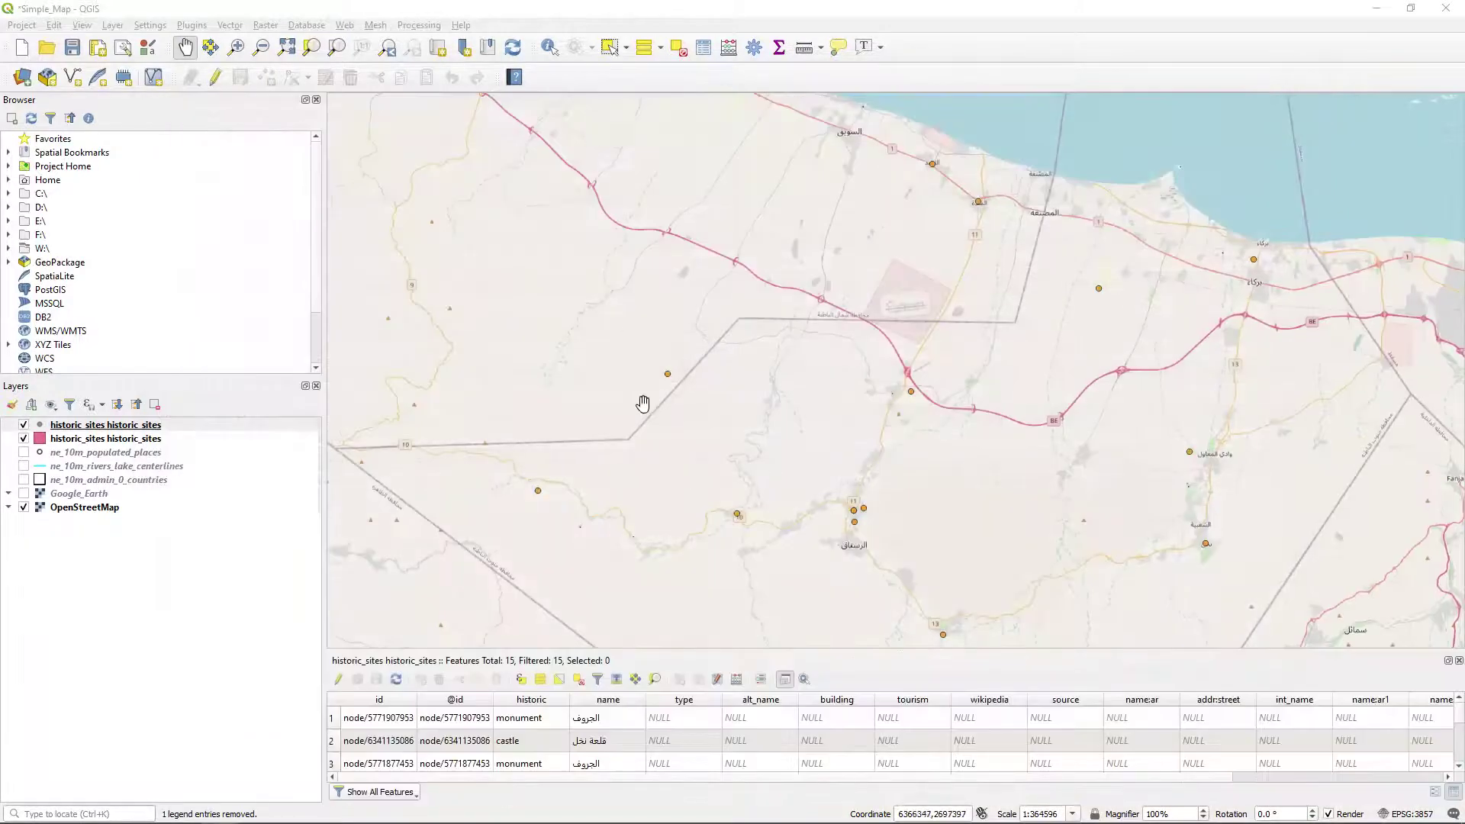
pyautogui.moveTo(736, 651); pyautogui.dragTo(734, 556)
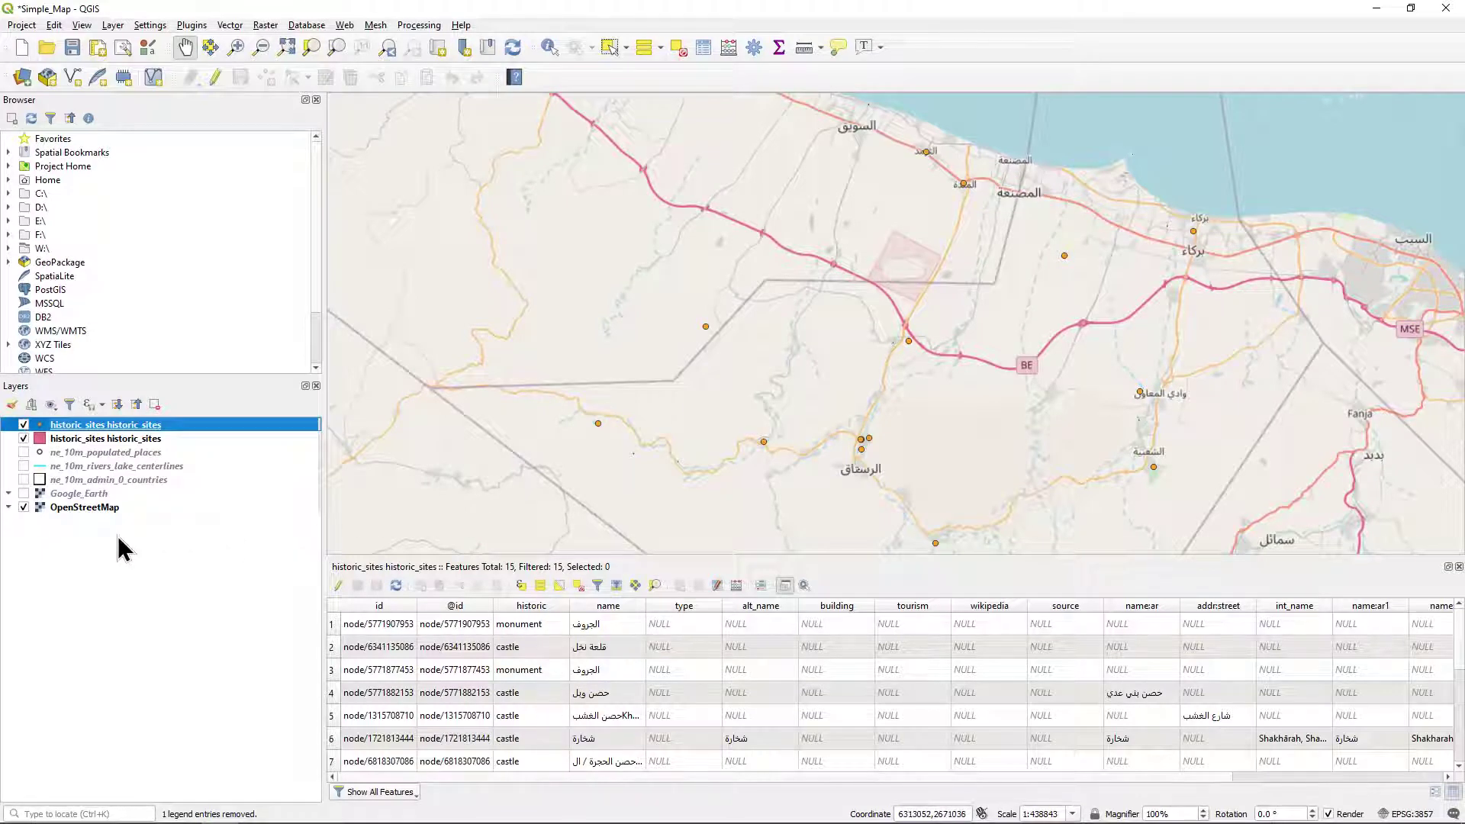
pyautogui.click(23, 493)
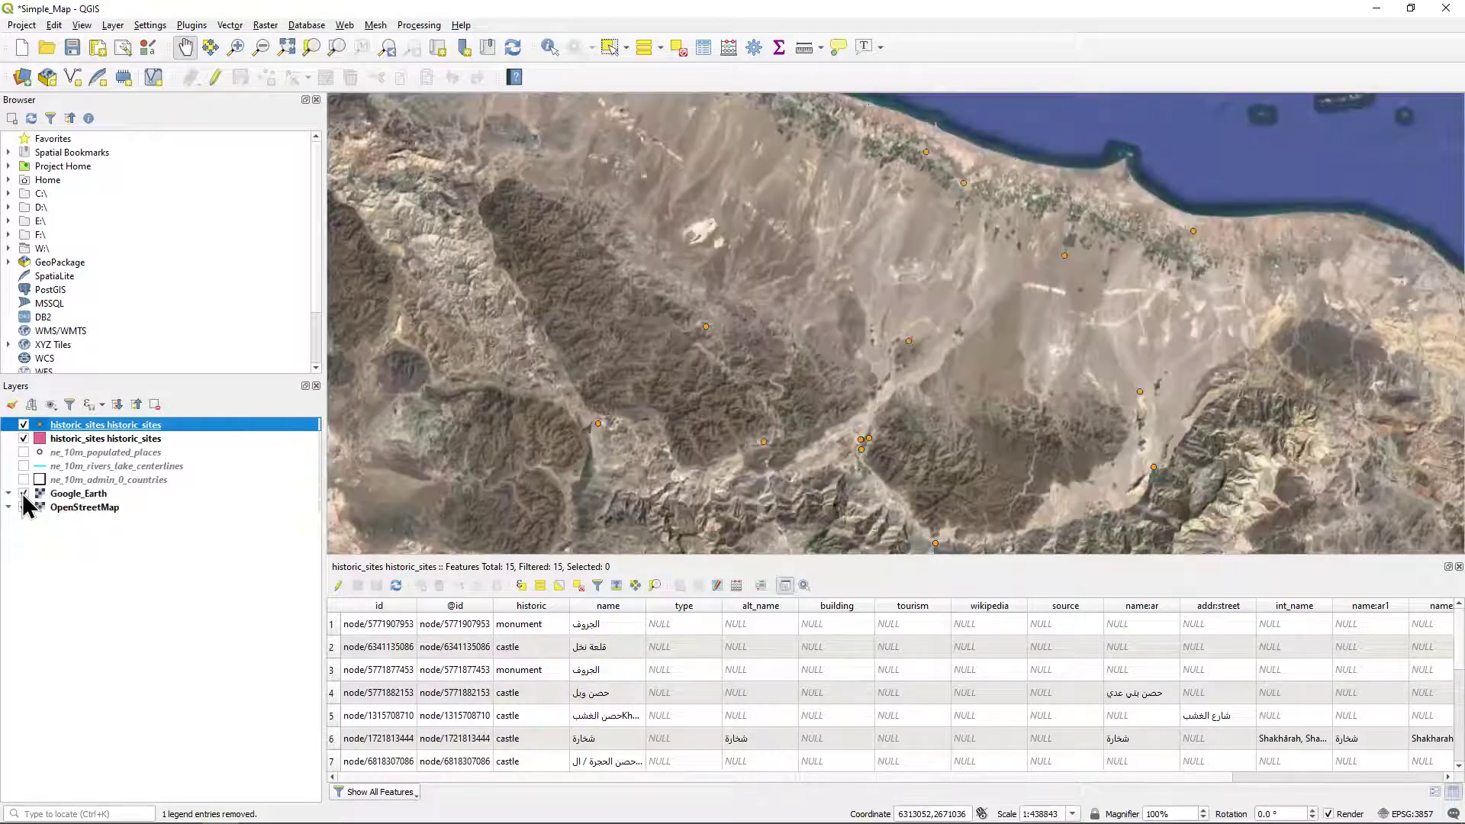
# - Give historic_sites a Categorized style on the historic field, classifying castle, memorial, monument, ruins, tomb
pyautogui.moveTo(105, 425)
pyautogui.rightClick(170, 433)
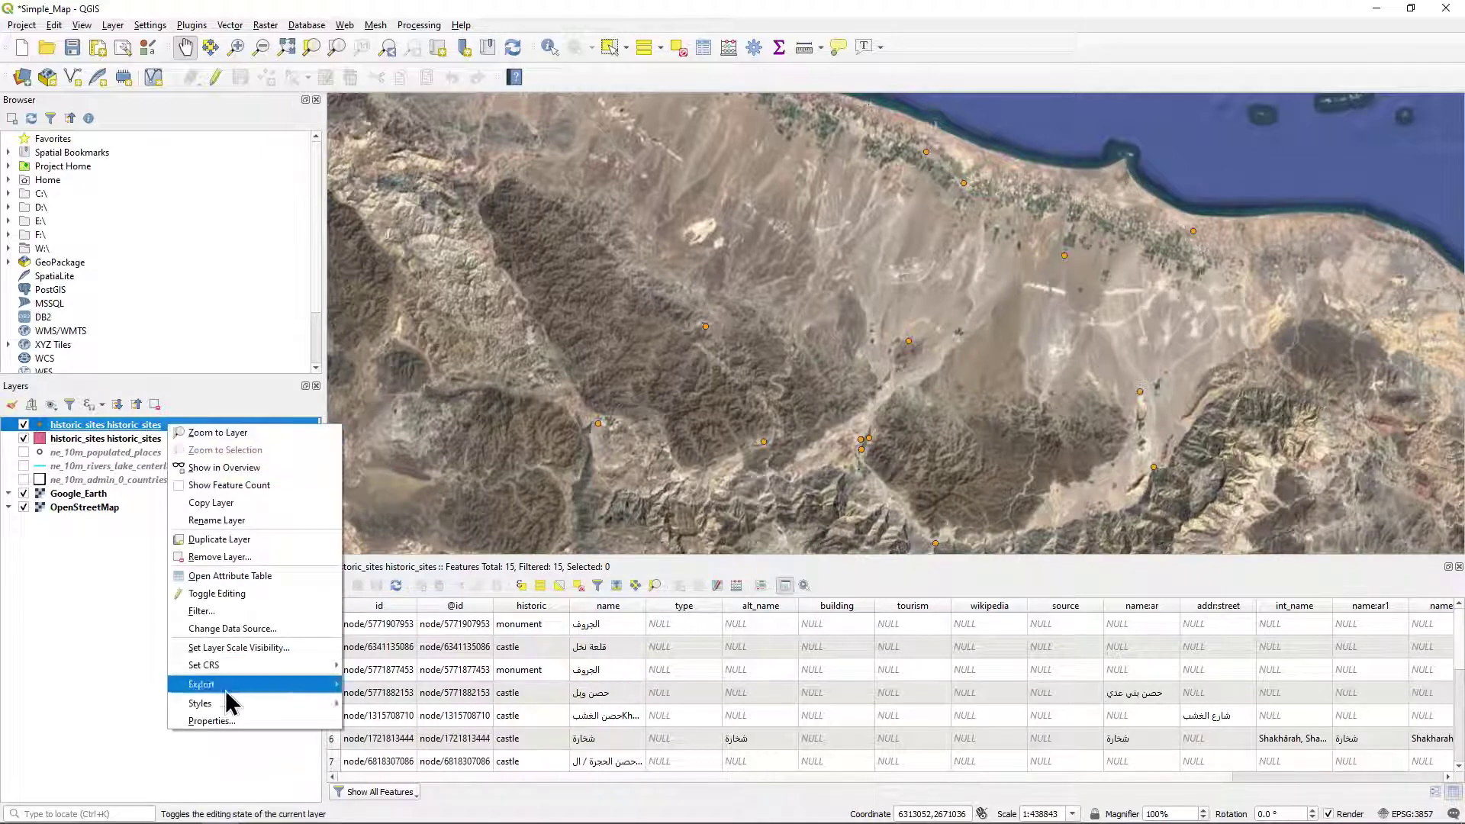
pyautogui.click(256, 728)
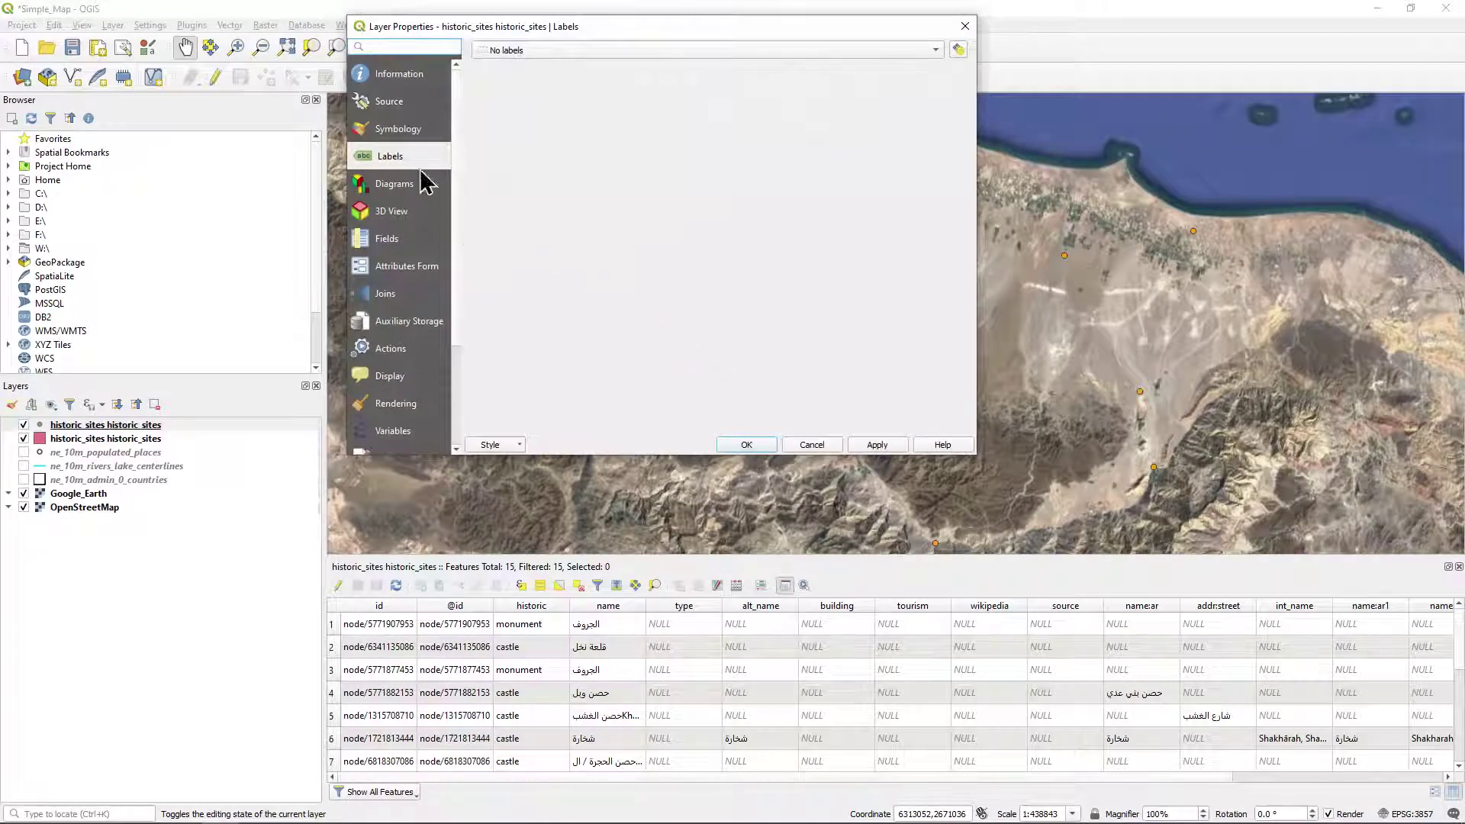
pyautogui.click(403, 131)
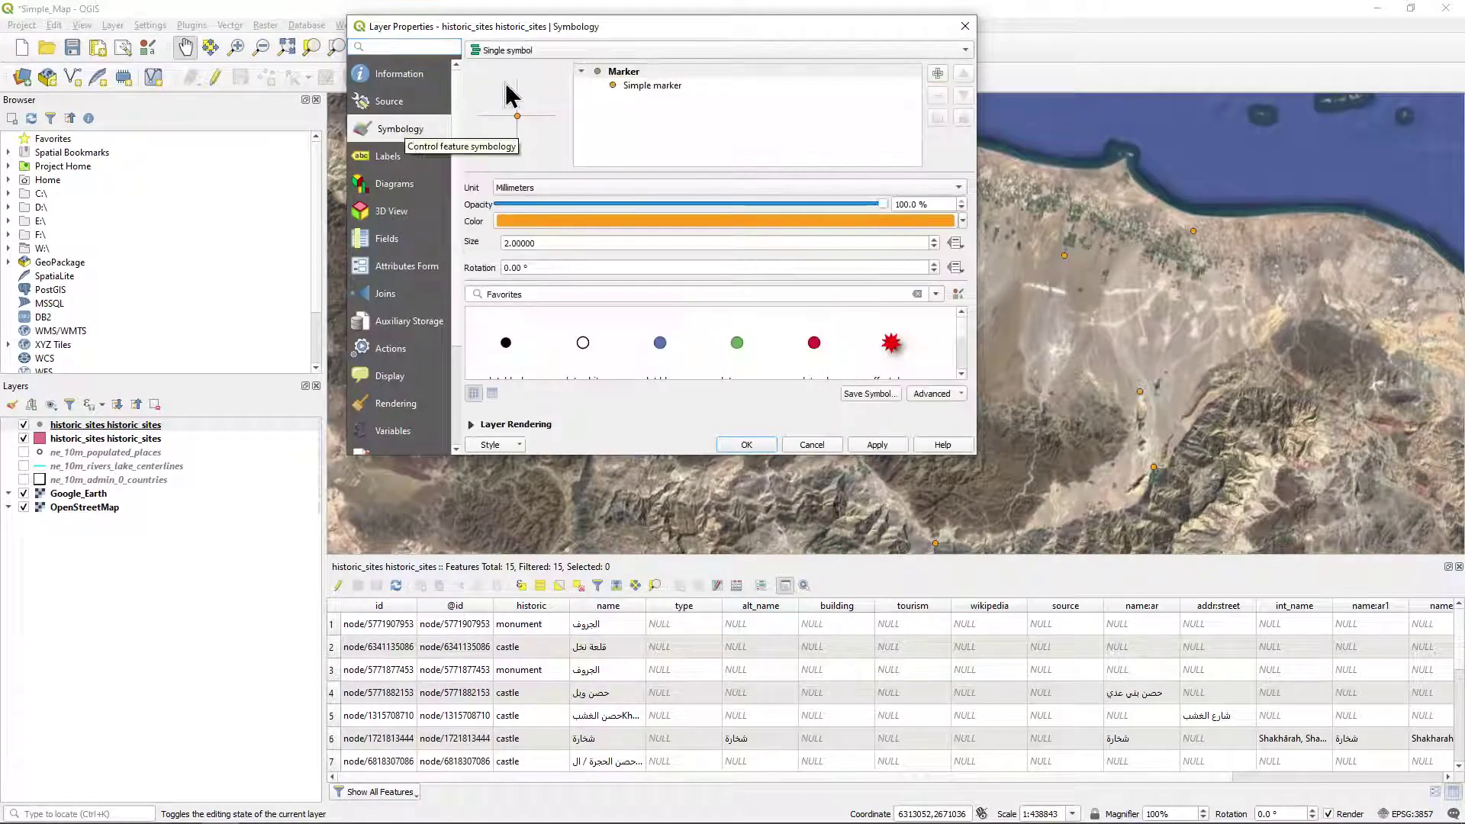
pyautogui.click(564, 50)
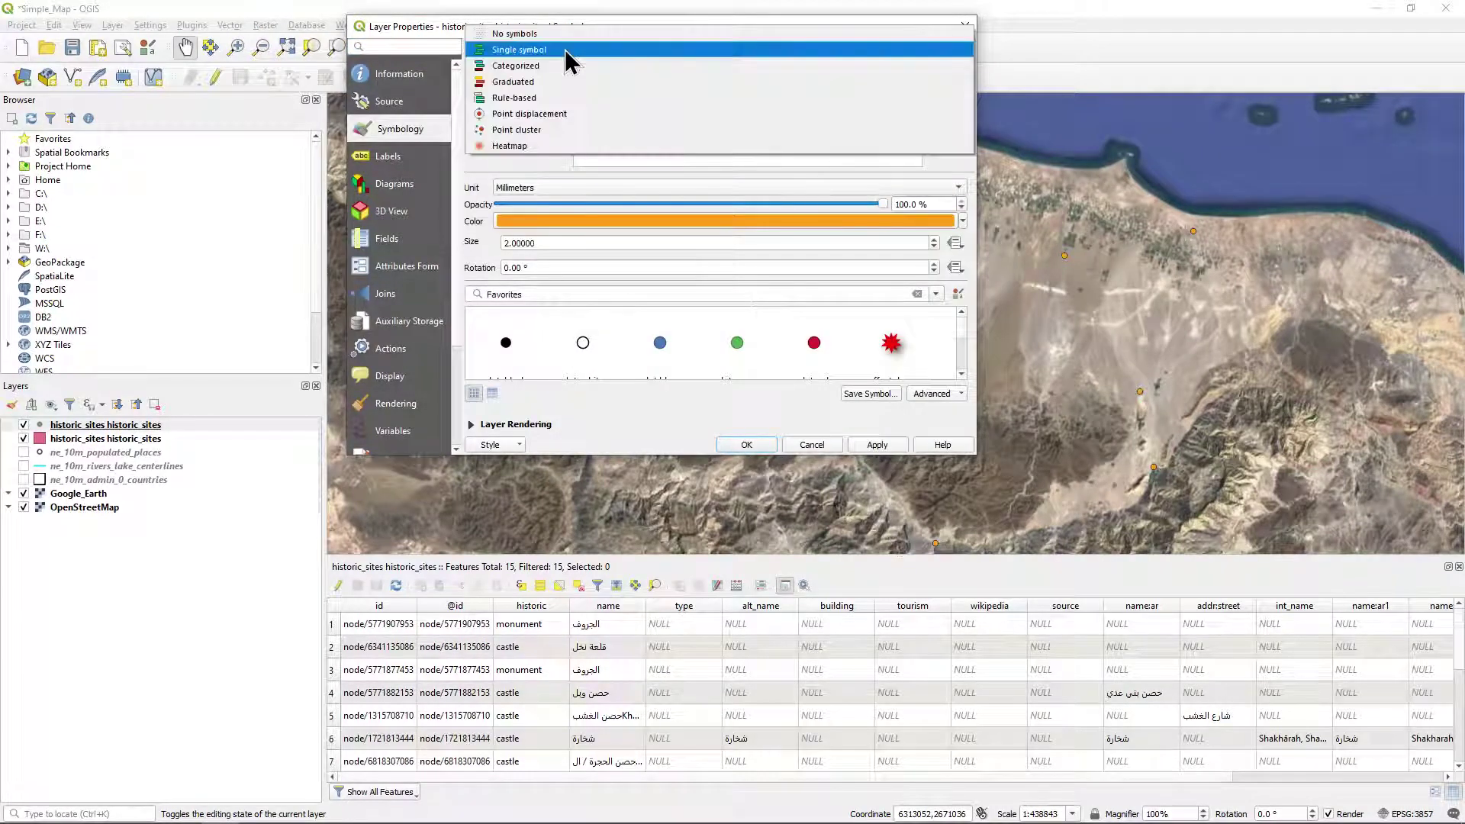
pyautogui.click(565, 66)
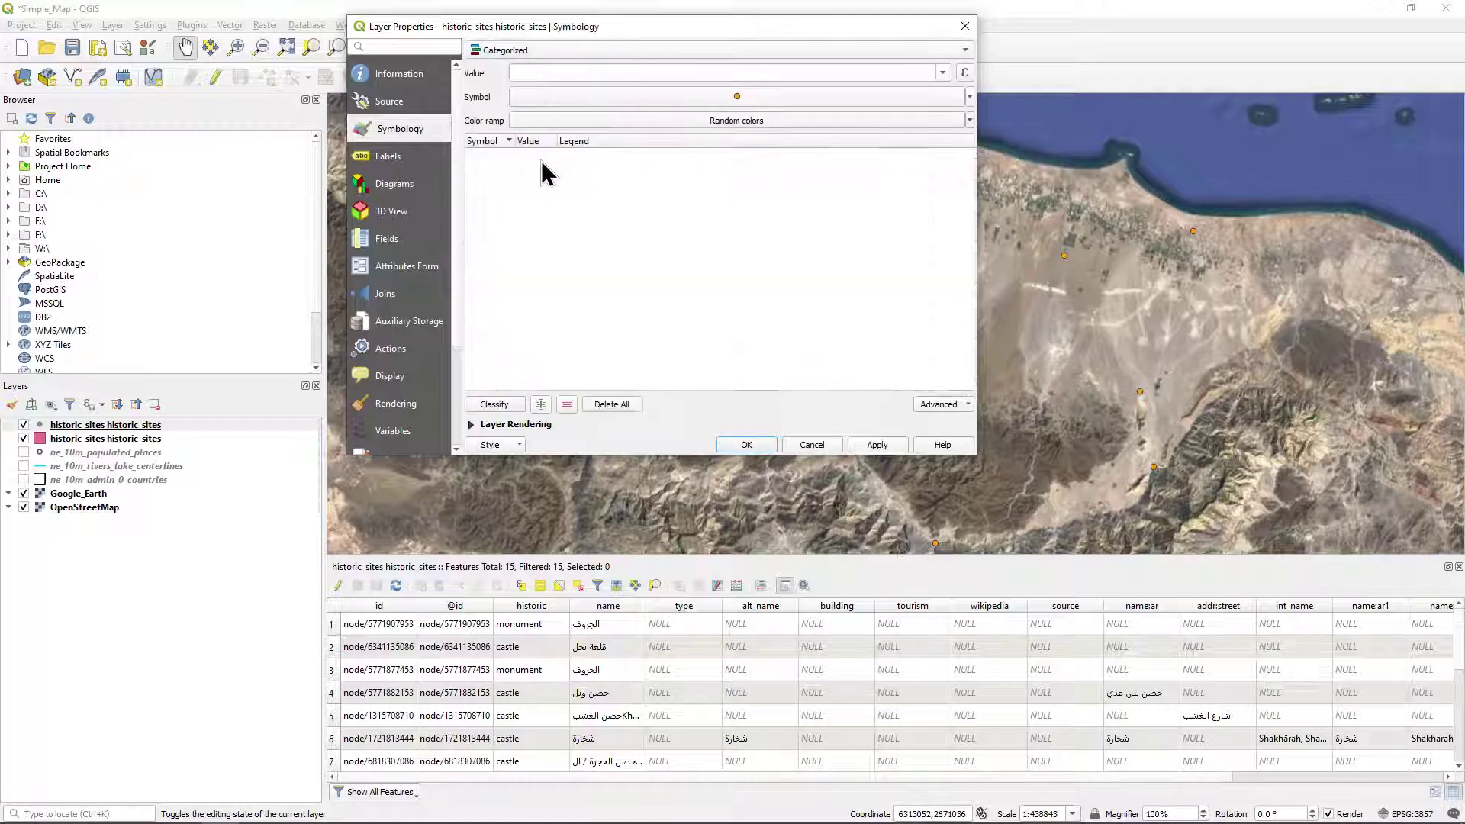
pyautogui.click(943, 75)
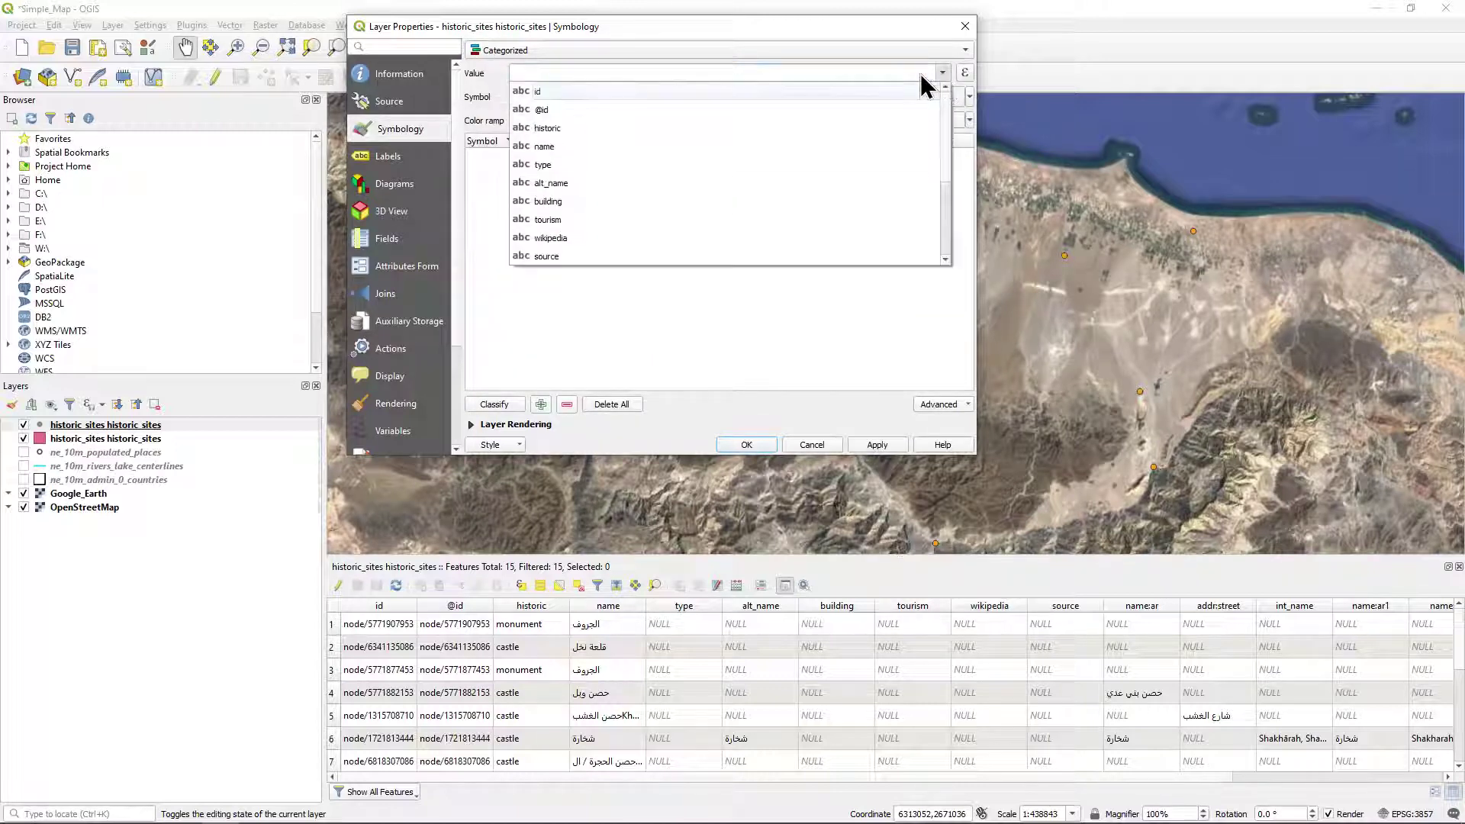
pyautogui.click(577, 130)
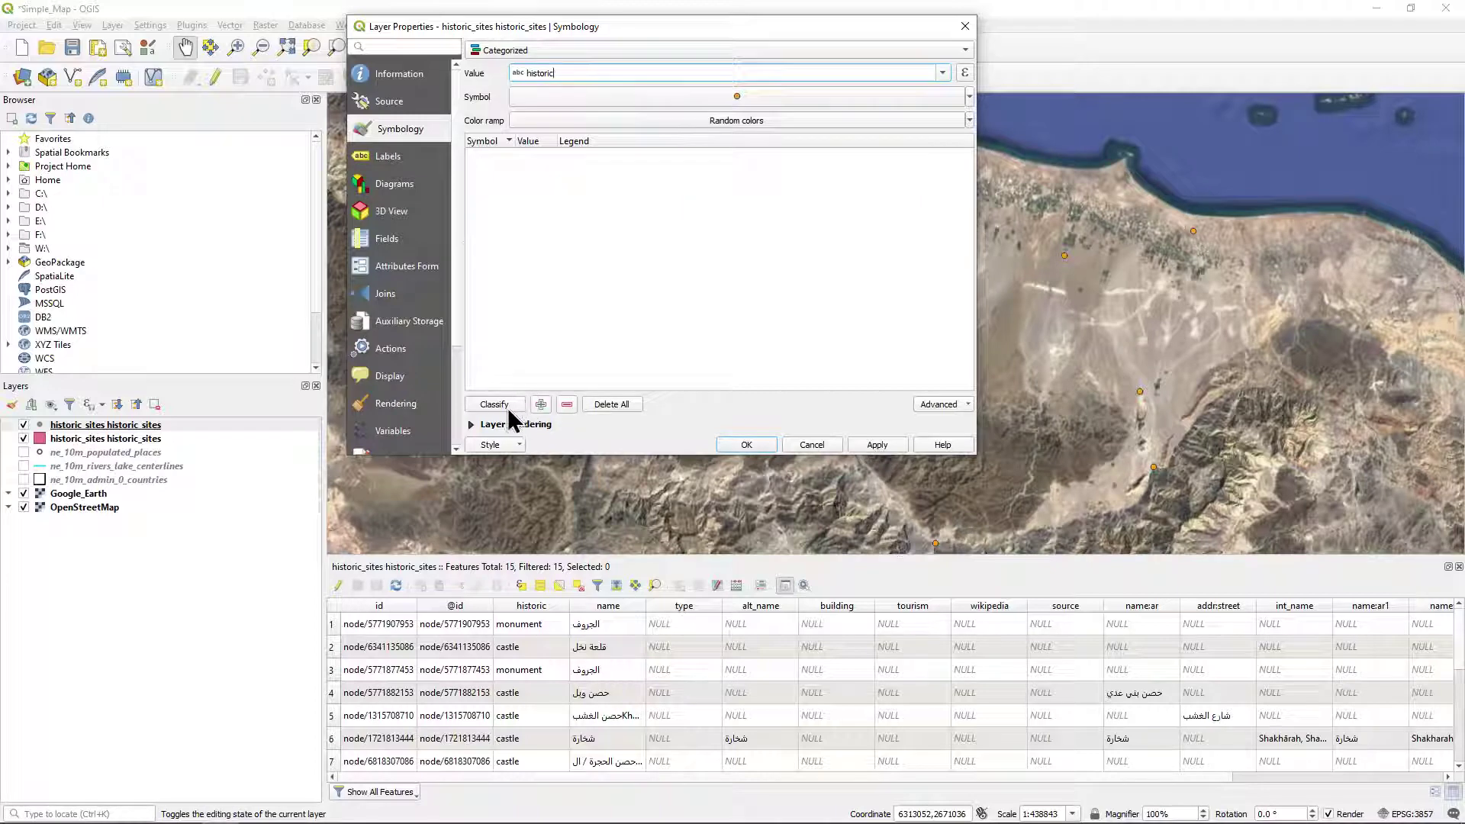
pyautogui.click(501, 408)
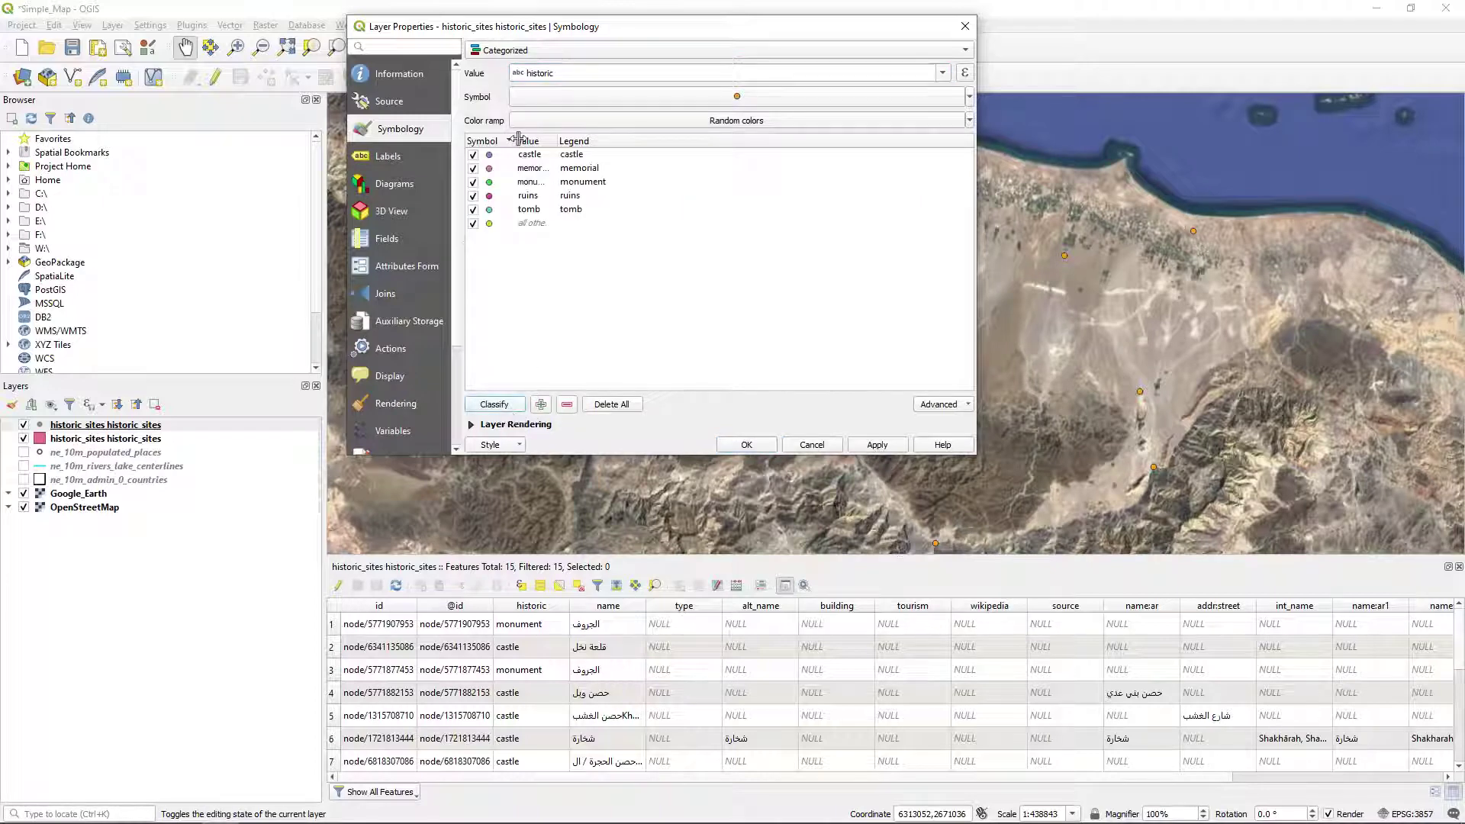
pyautogui.moveTo(558, 141); pyautogui.dragTo(603, 141)
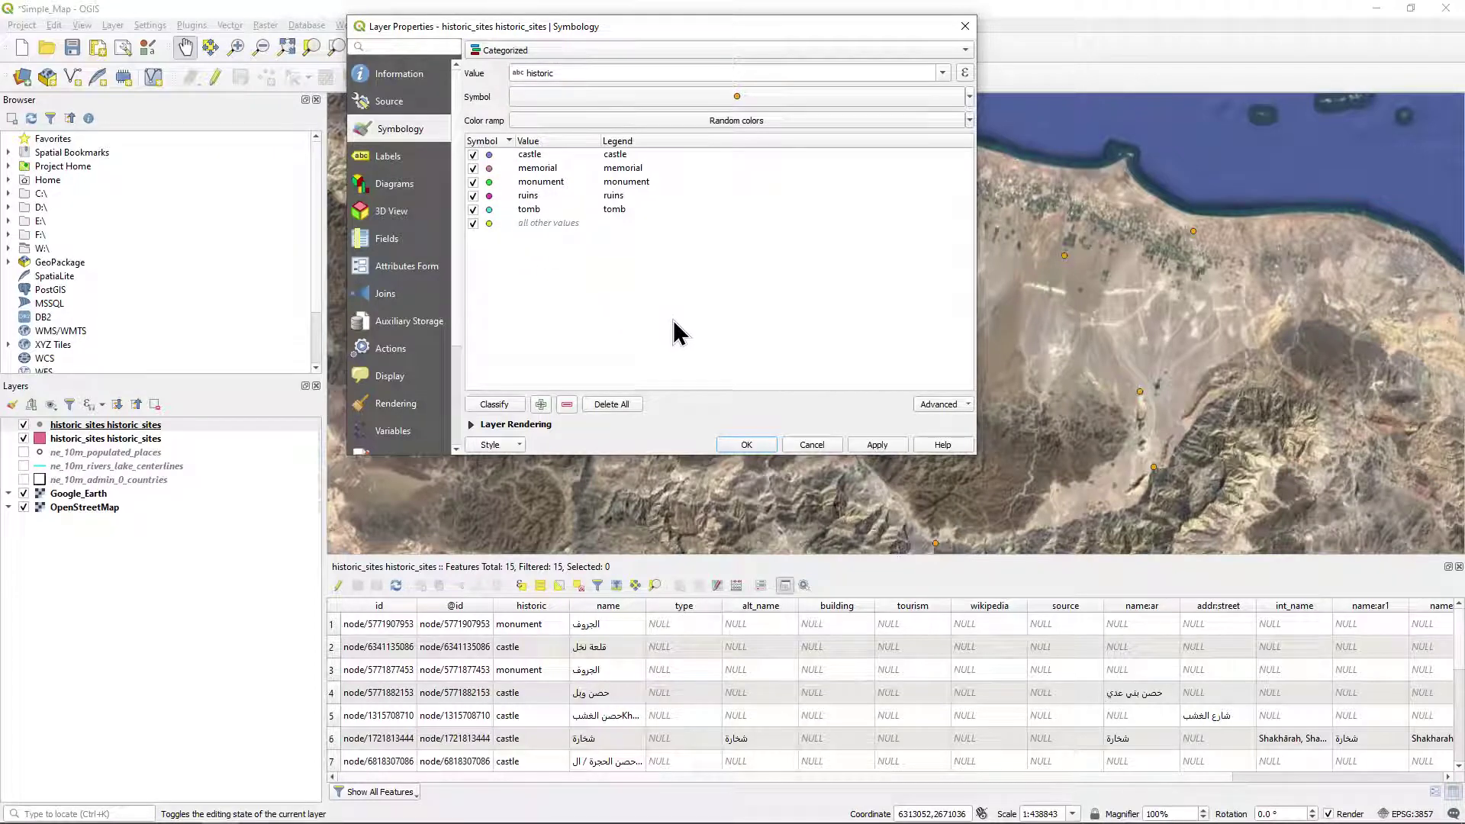
pyautogui.click(874, 442)
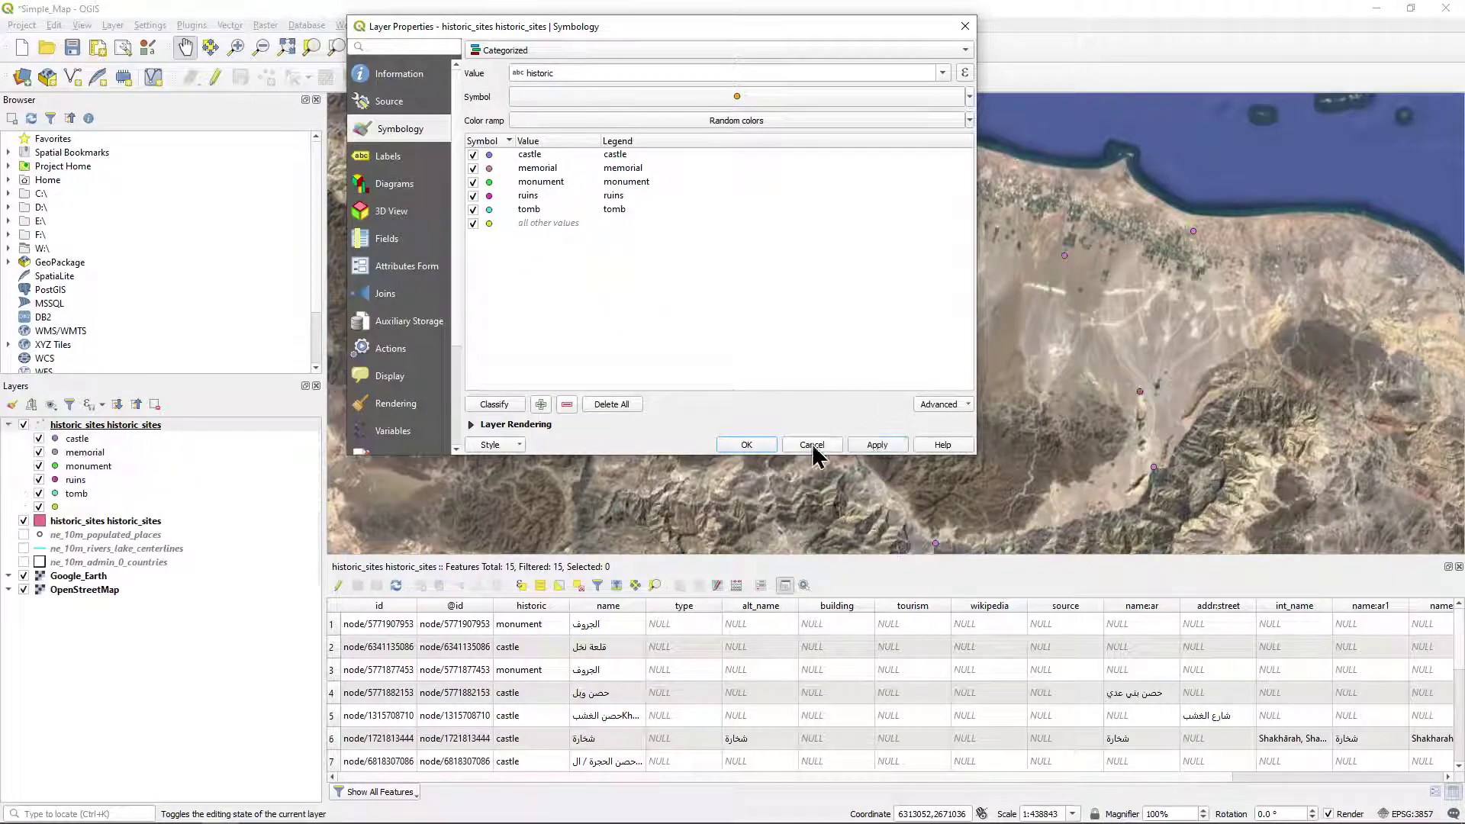
pyautogui.click(750, 447)
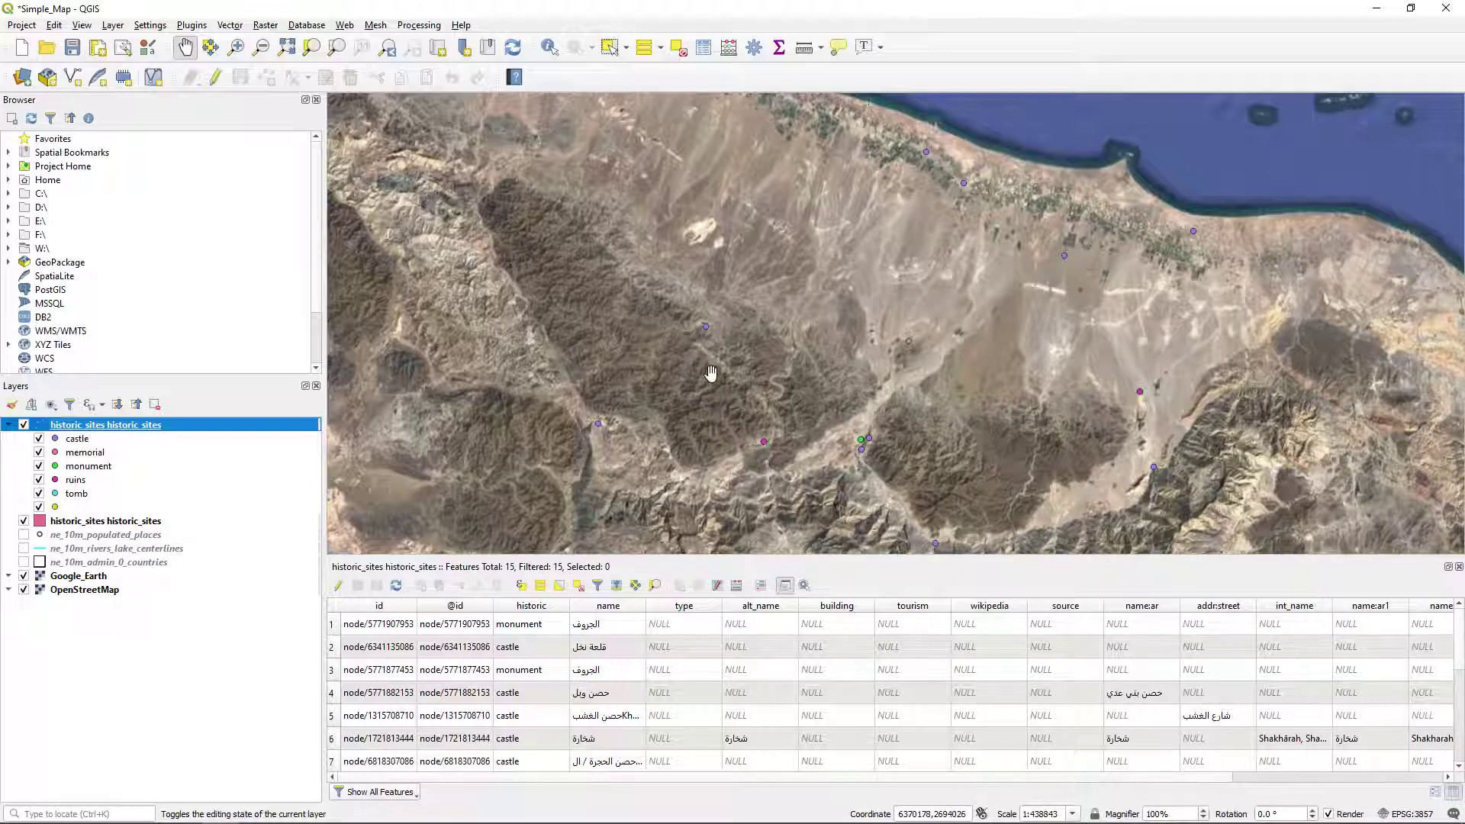
# - Turn on single labels for historic_sites using the name field, with a text buffer
pyautogui.rightClick(153, 437)
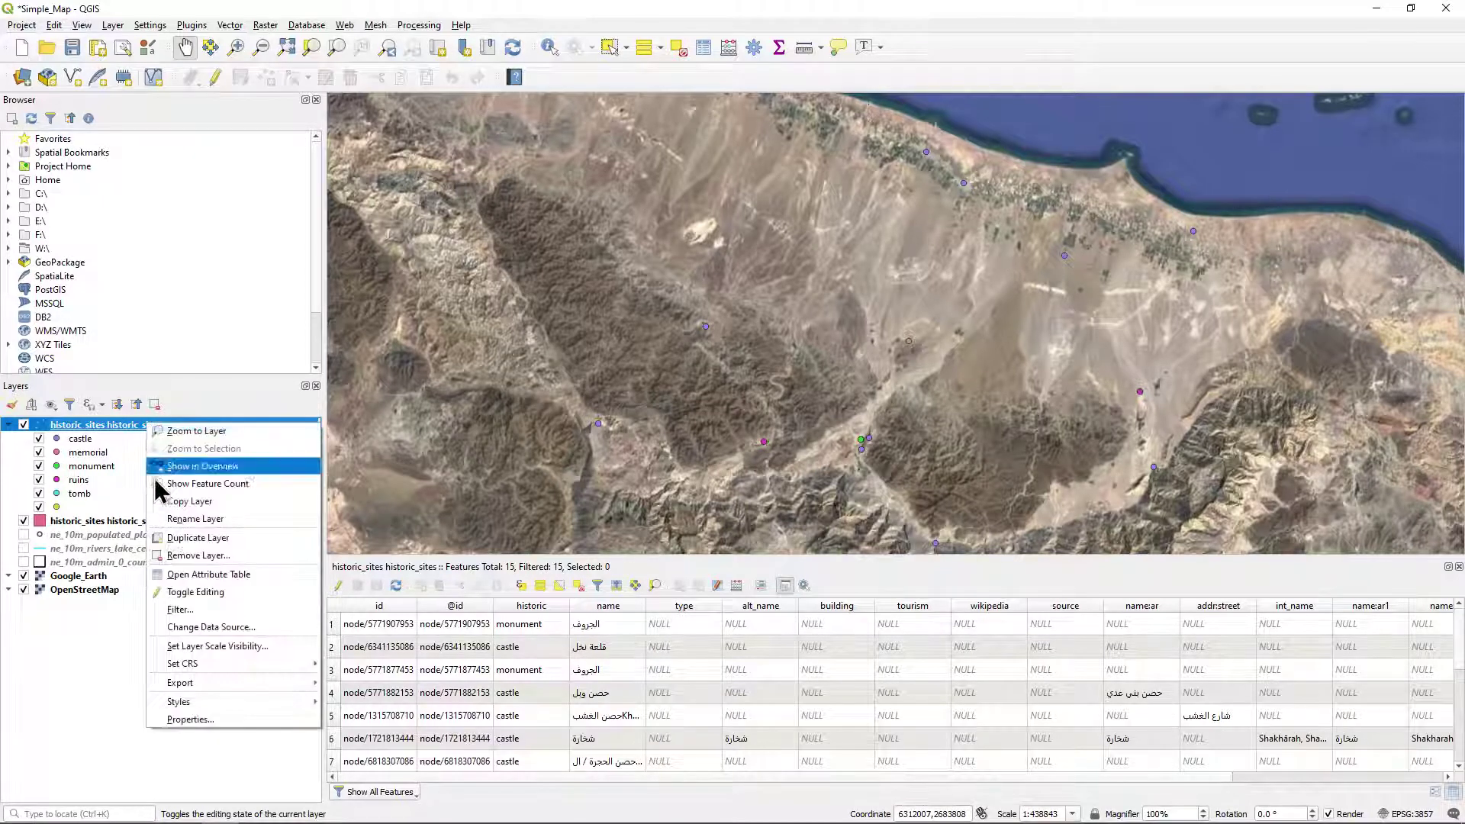
pyautogui.click(187, 719)
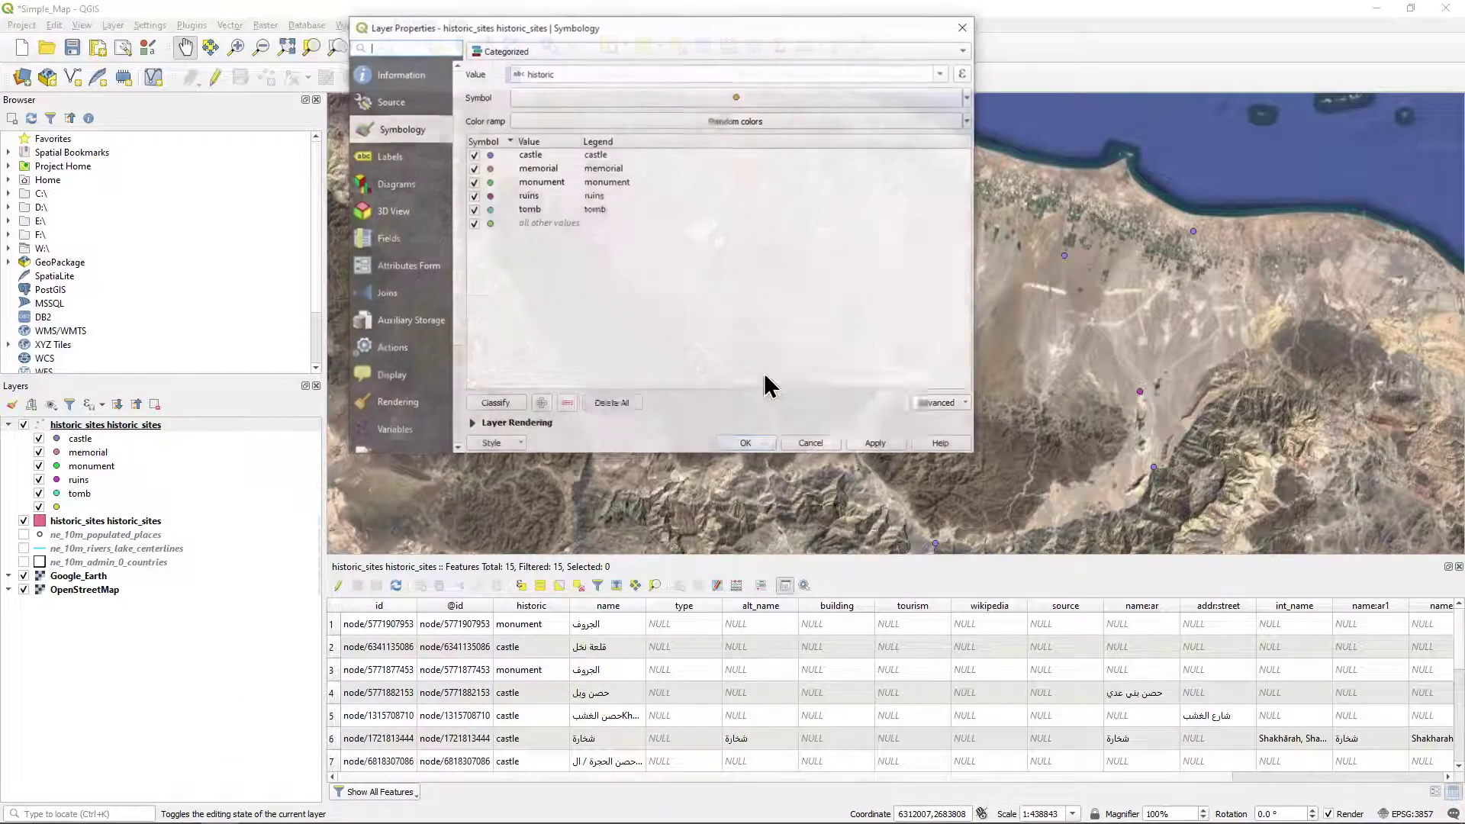
pyautogui.click(395, 157)
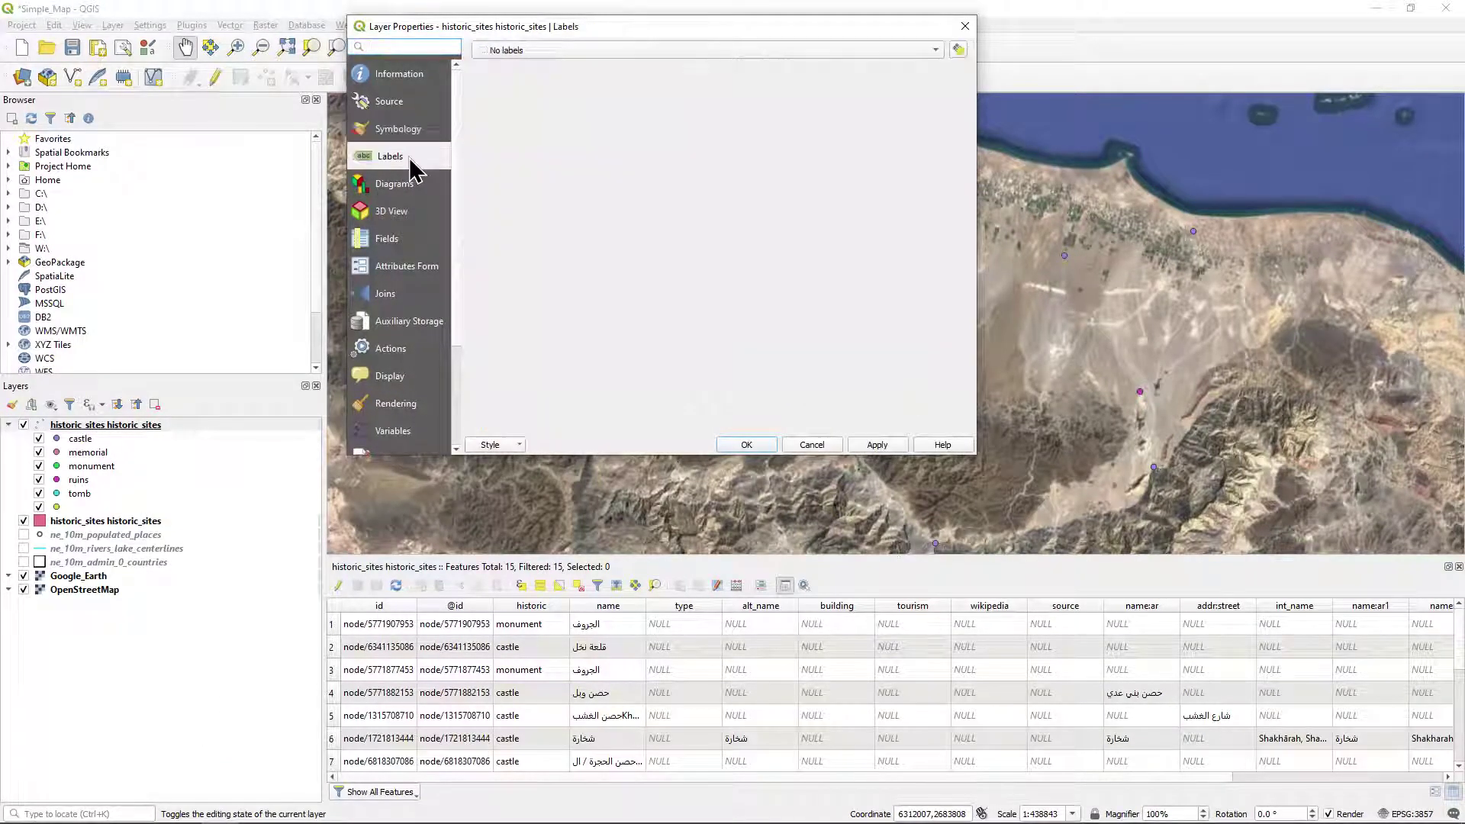
pyautogui.click(590, 50)
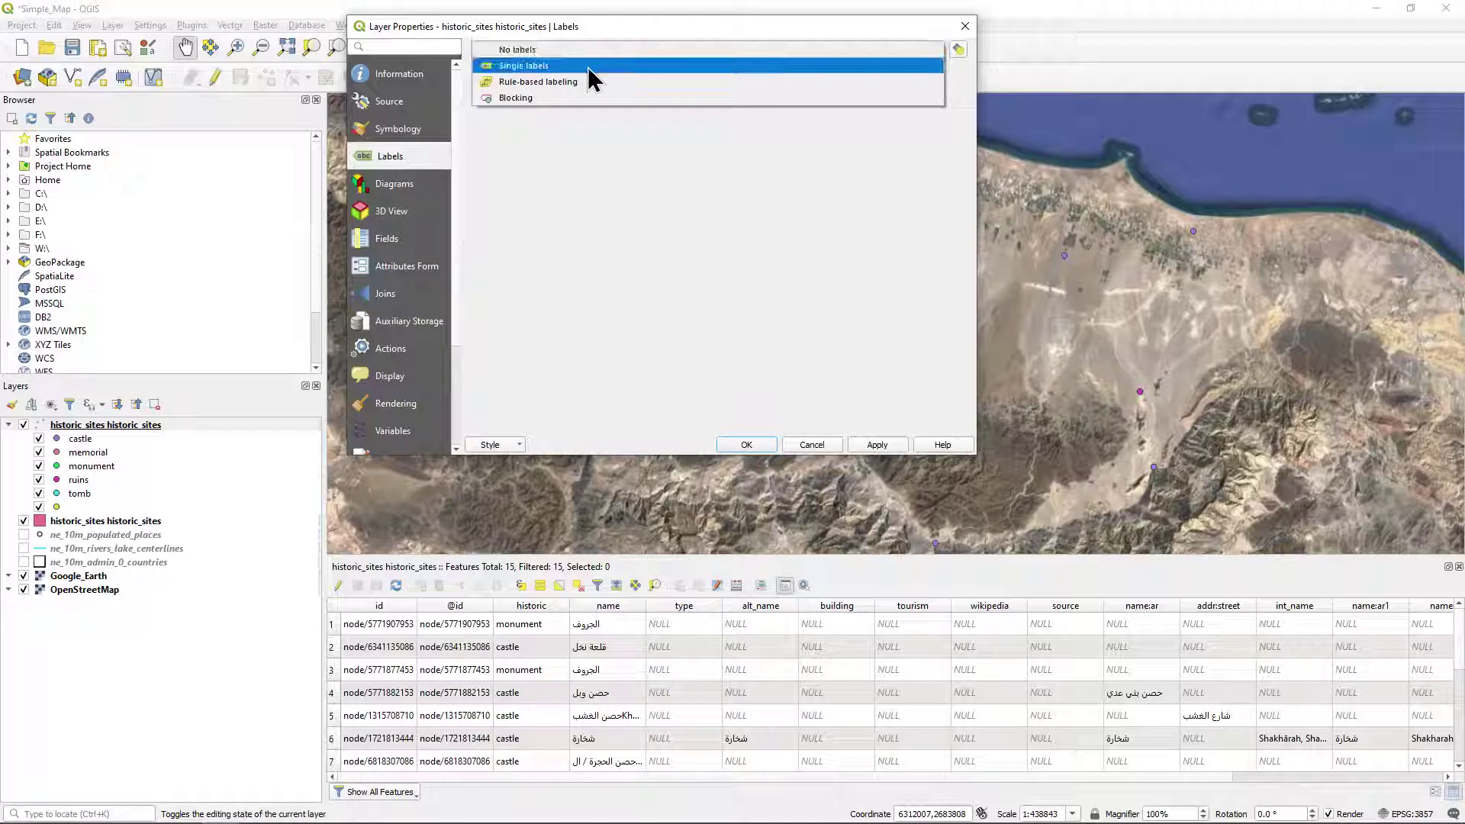
pyautogui.click(587, 67)
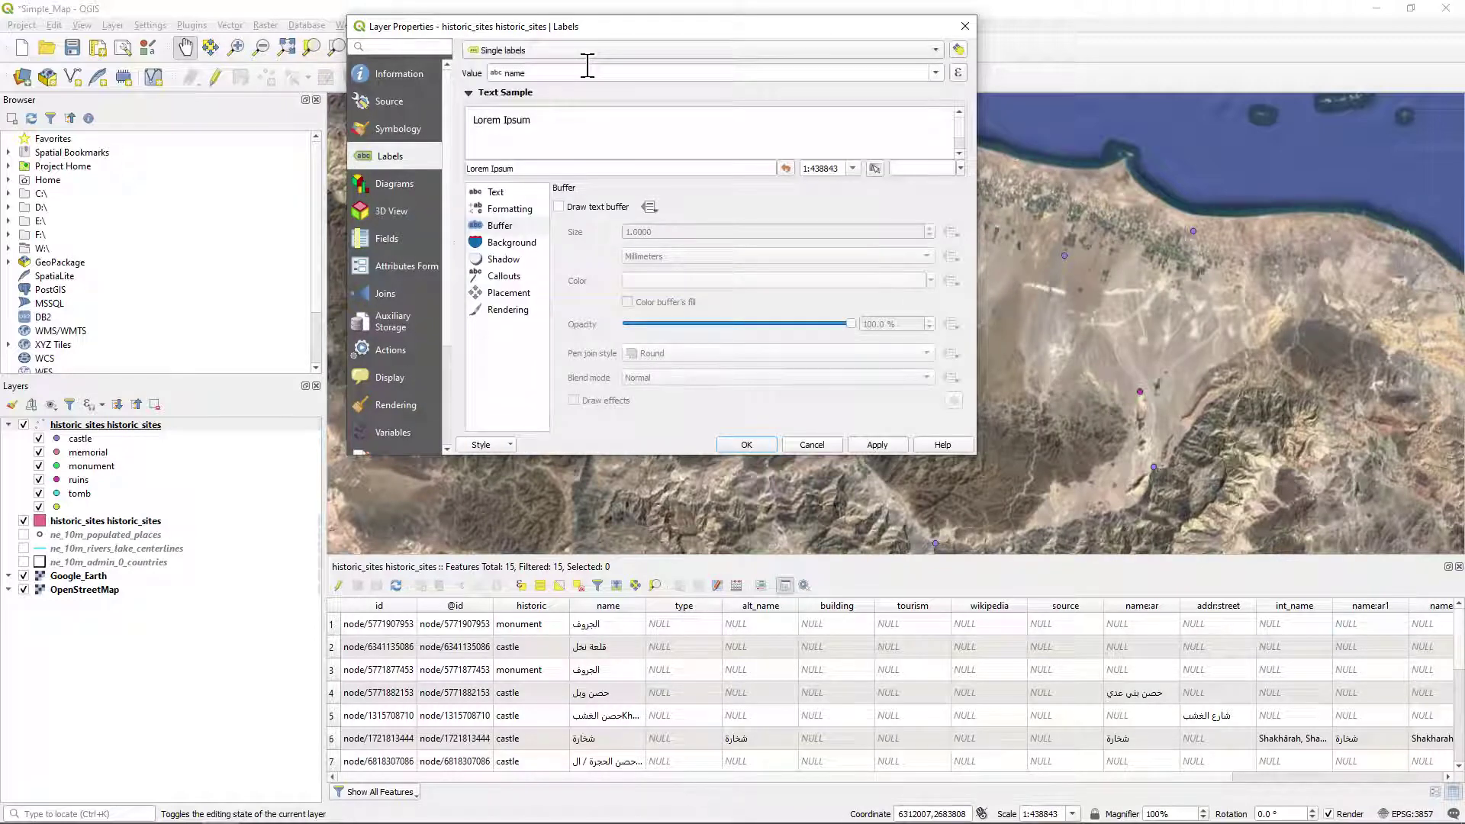
pyautogui.click(936, 73)
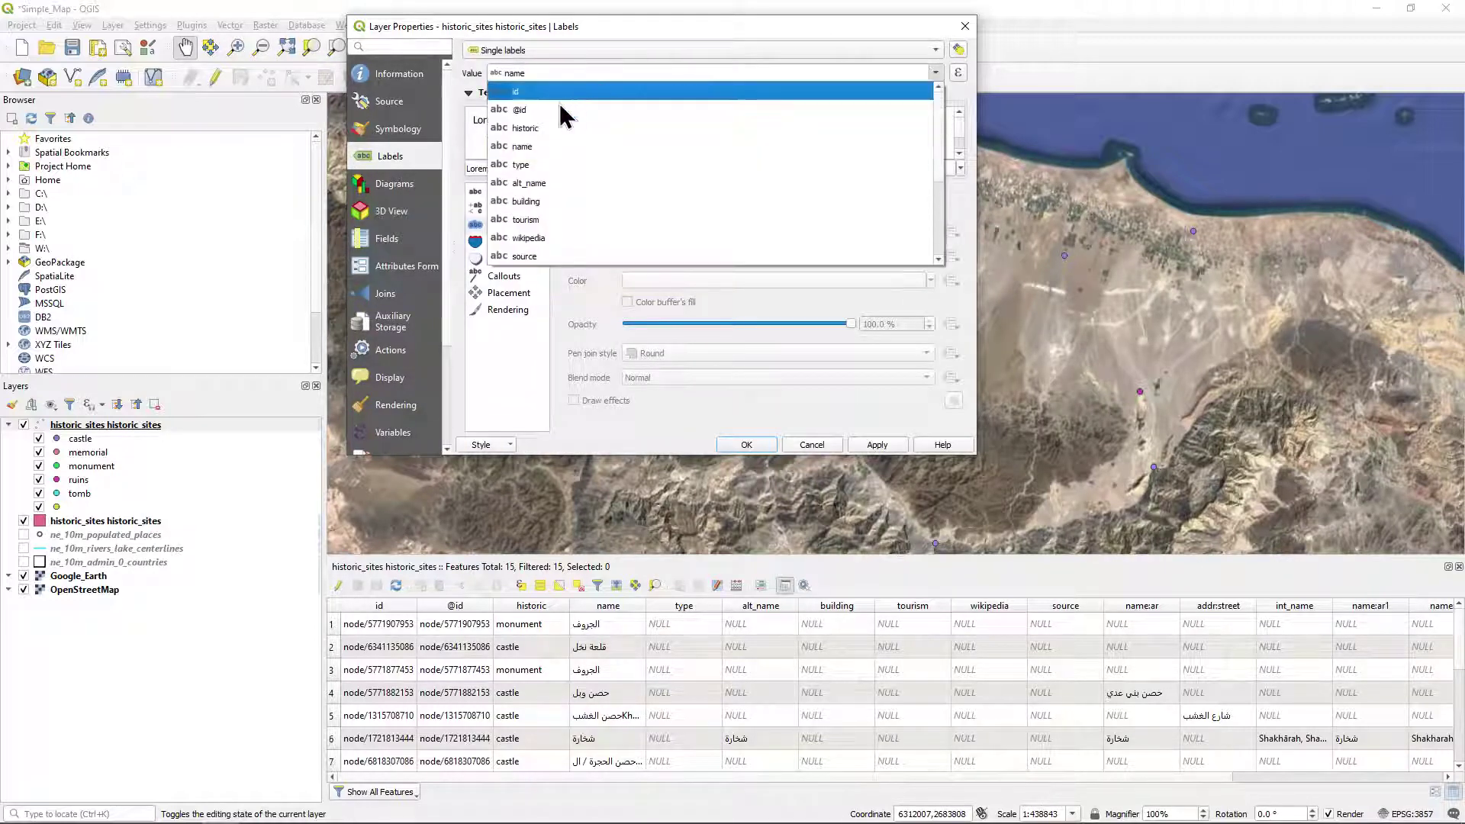
pyautogui.click(553, 155)
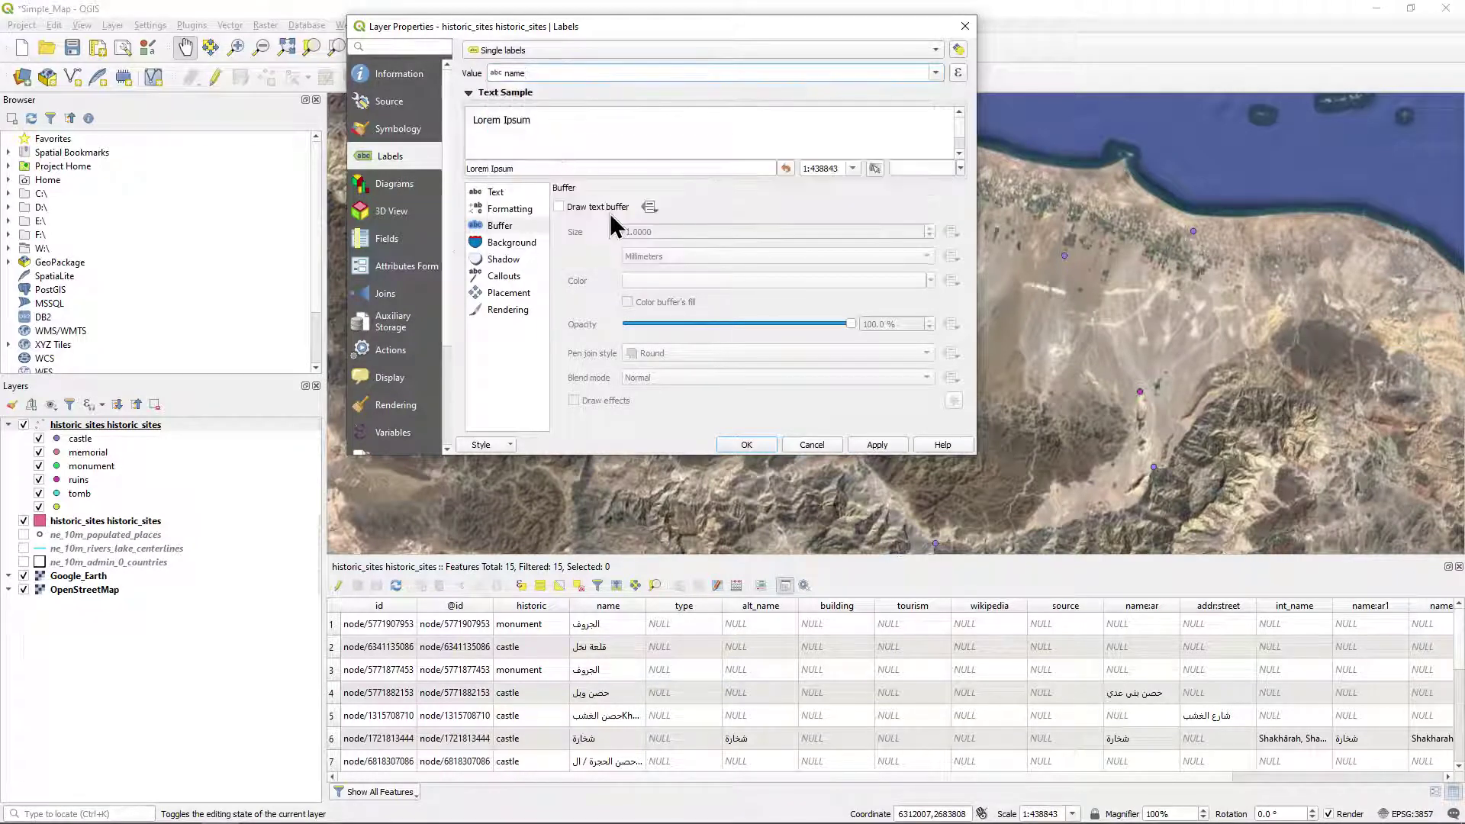
pyautogui.click(500, 192)
pyautogui.click(501, 227)
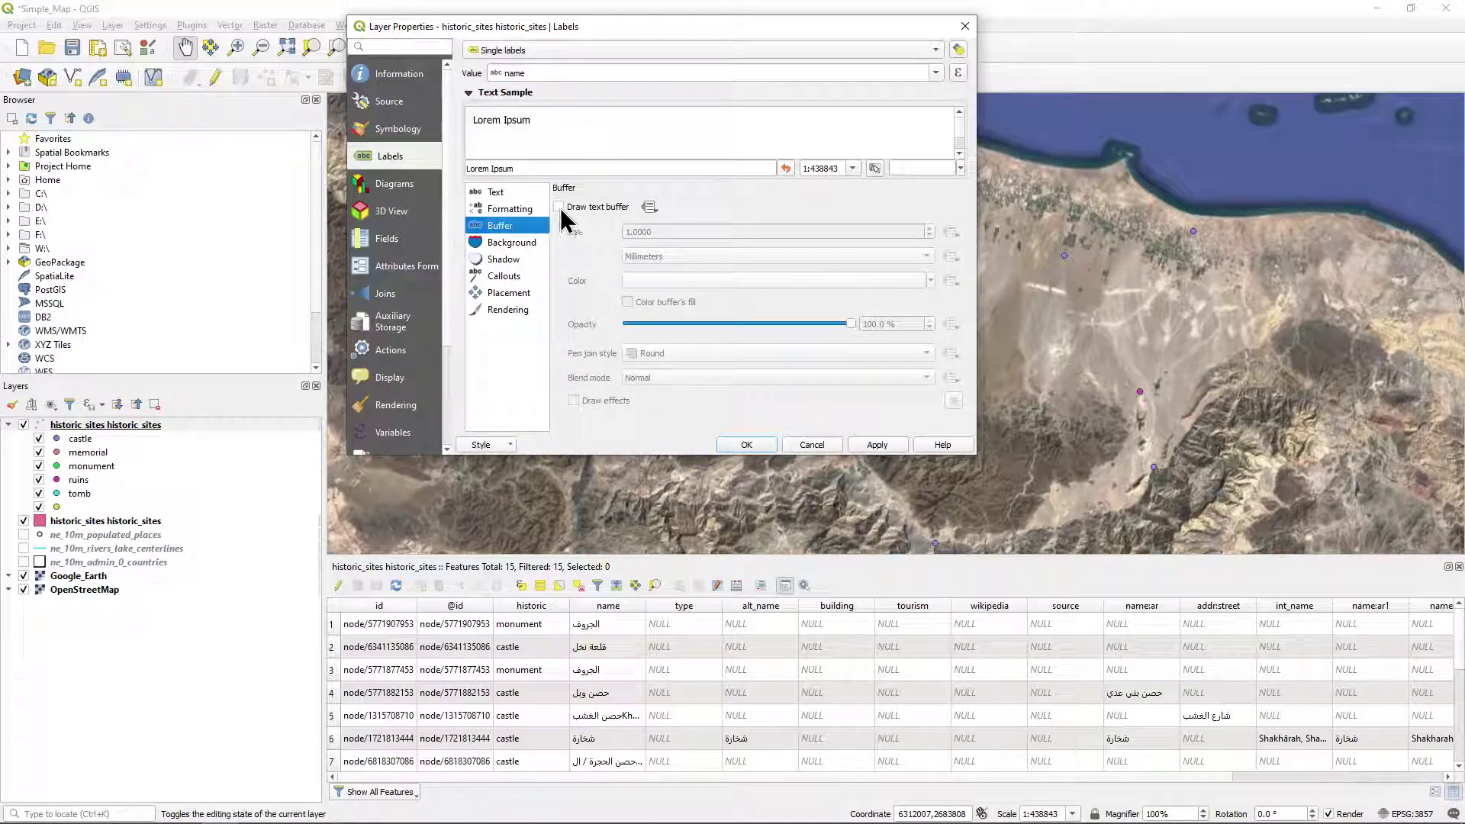
pyautogui.click(559, 206)
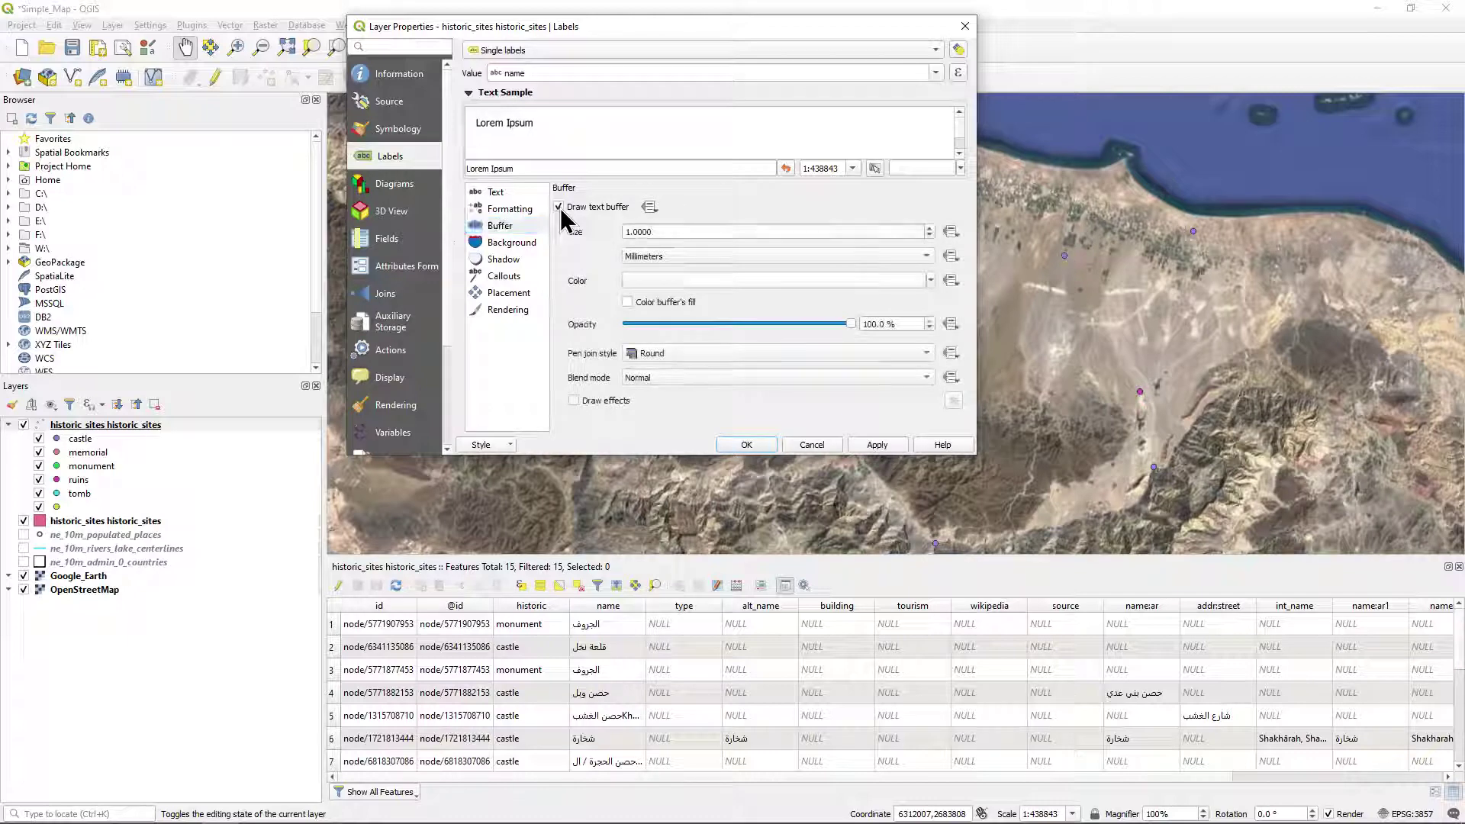
pyautogui.click(876, 447)
pyautogui.click(744, 446)
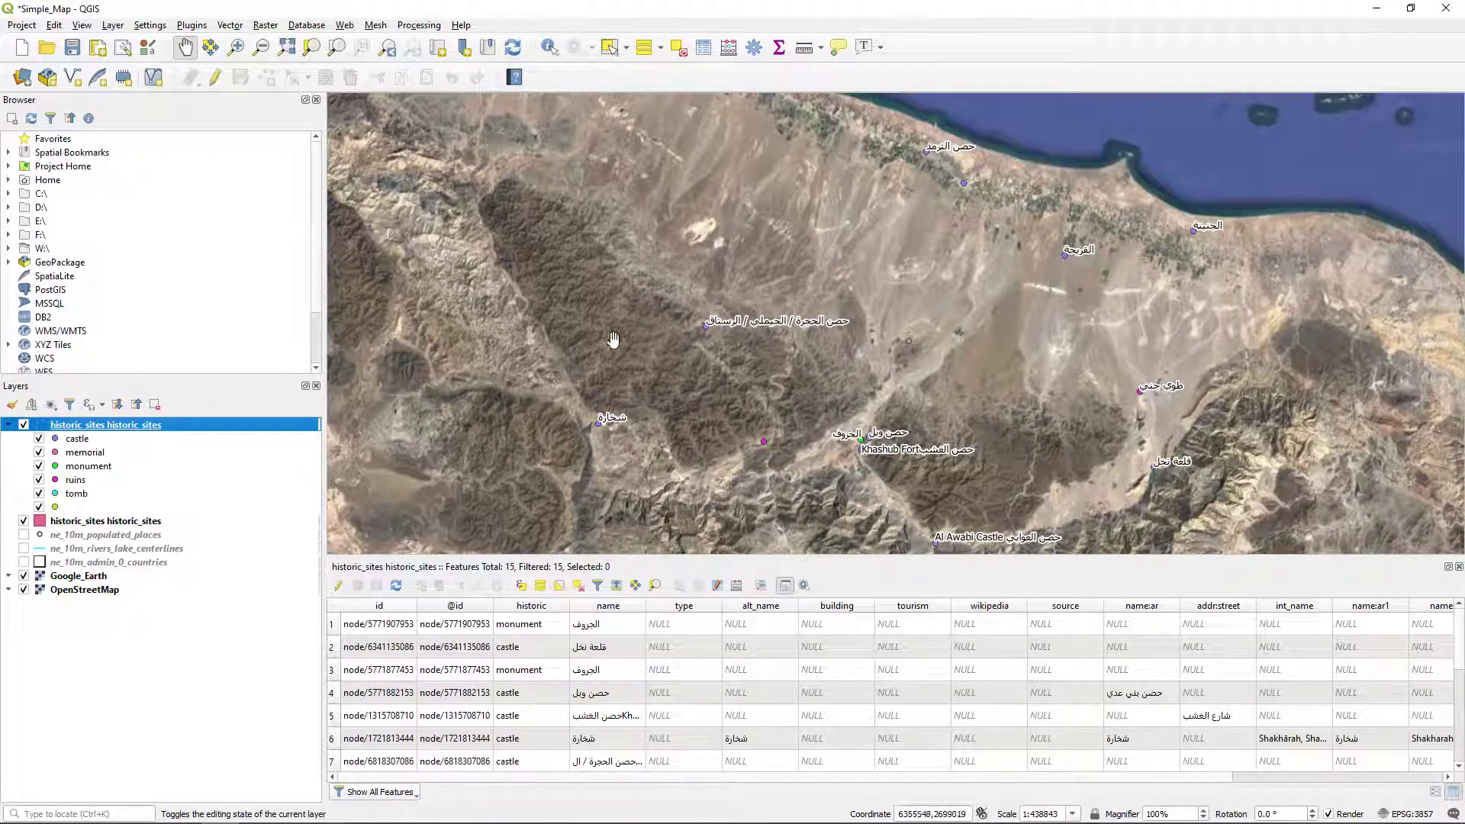
# - Save the QGIS project with the styled, labelled historic_sites layer
pyautogui.click(72, 48)
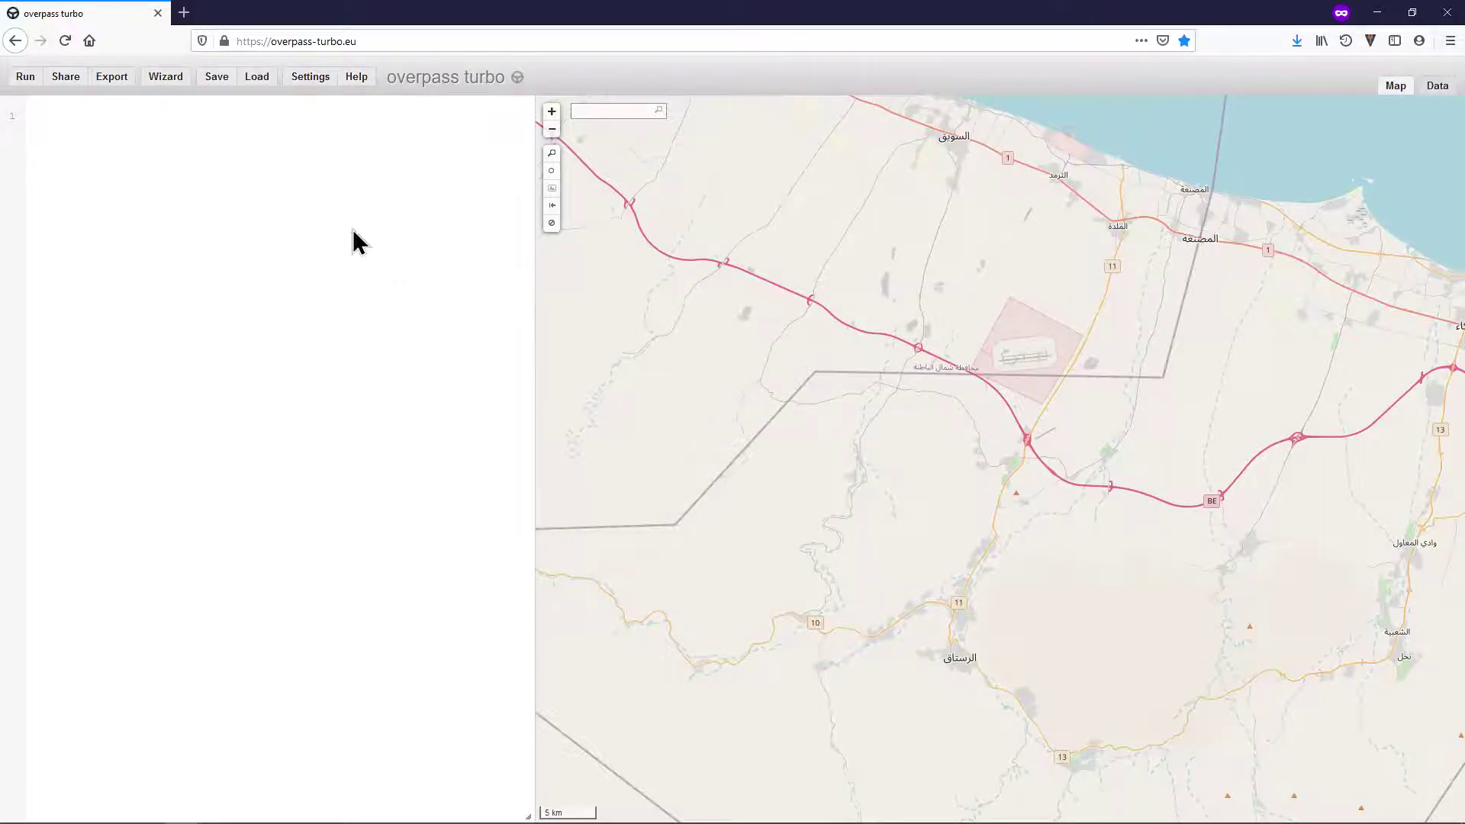
# - Build and run a 'place of worship' query with the Overpass Turbo Wizard
pyautogui.click(165, 81)
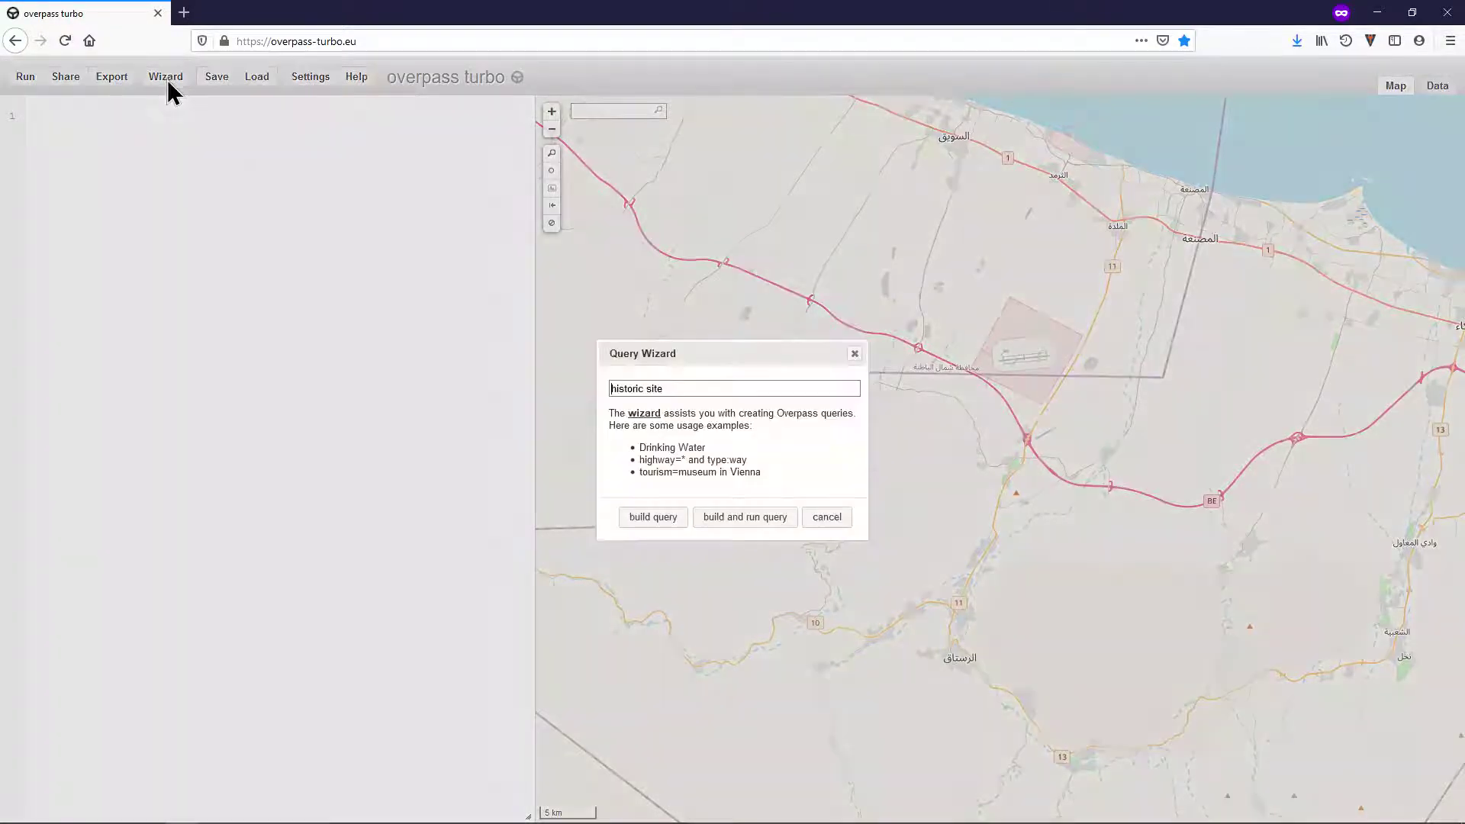
pyautogui.moveTo(719, 393); pyautogui.dragTo(558, 392)
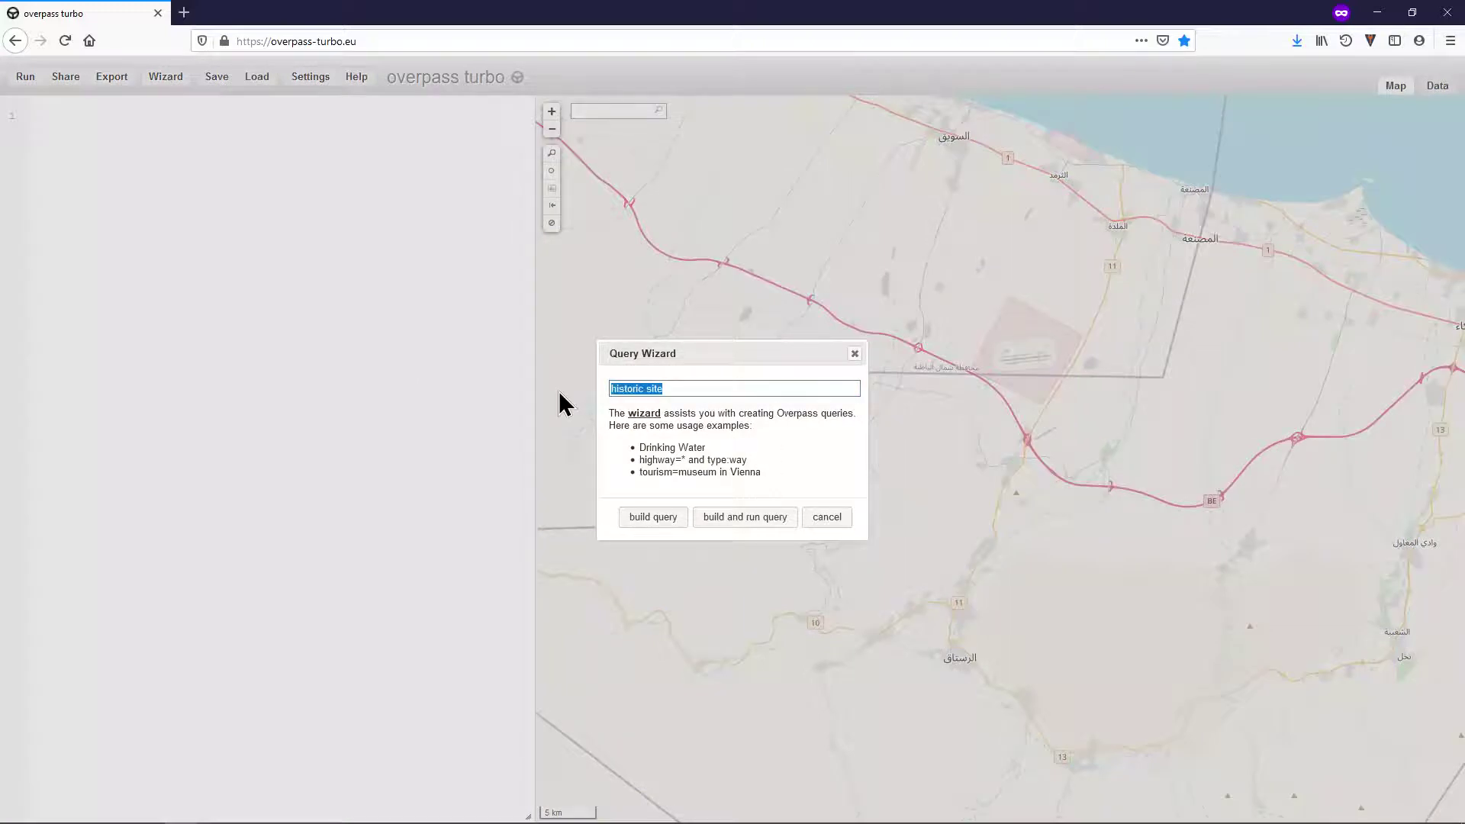
pyautogui.write('place of worship')
pyautogui.click(783, 524)
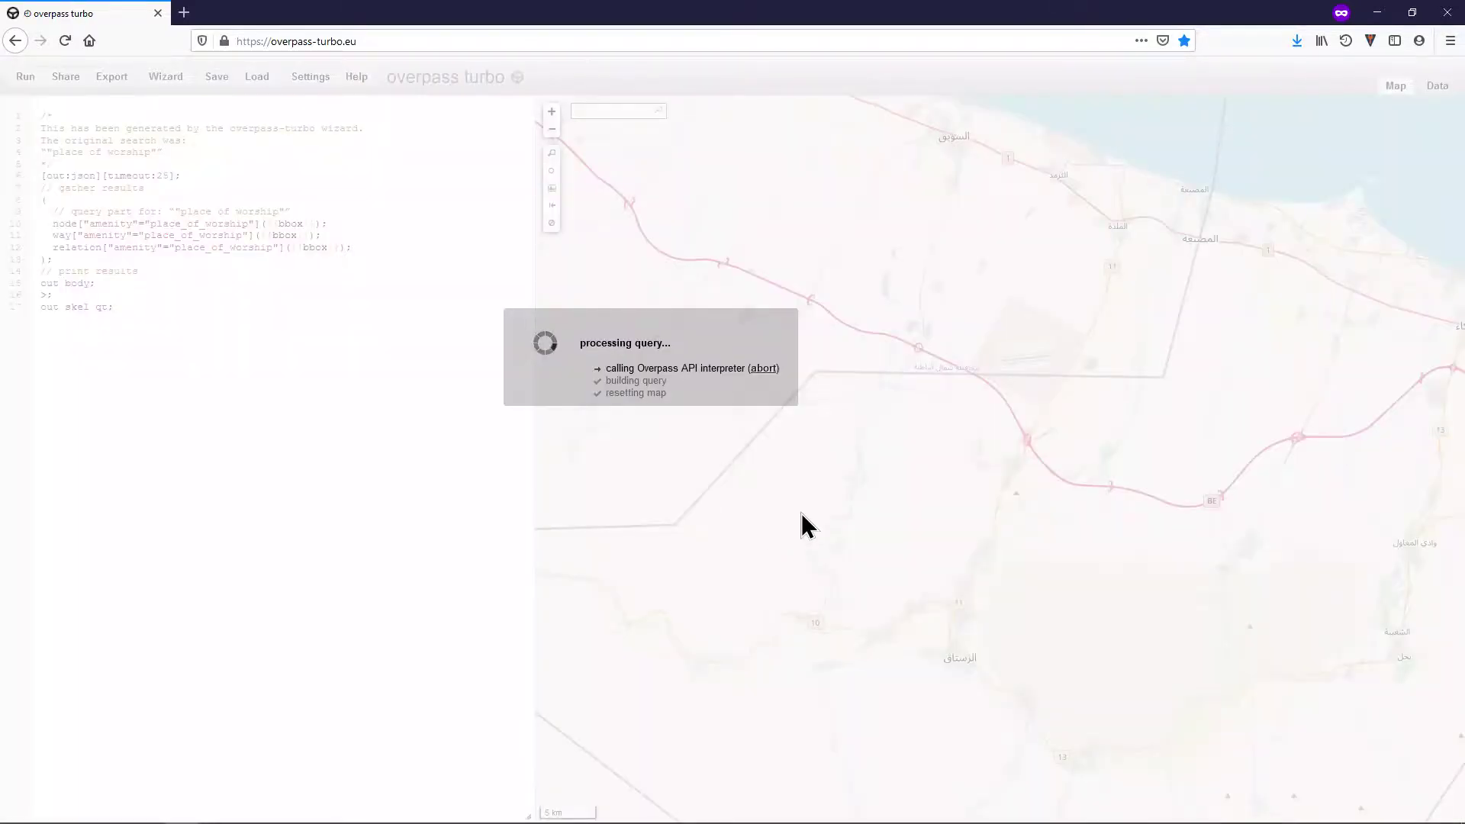